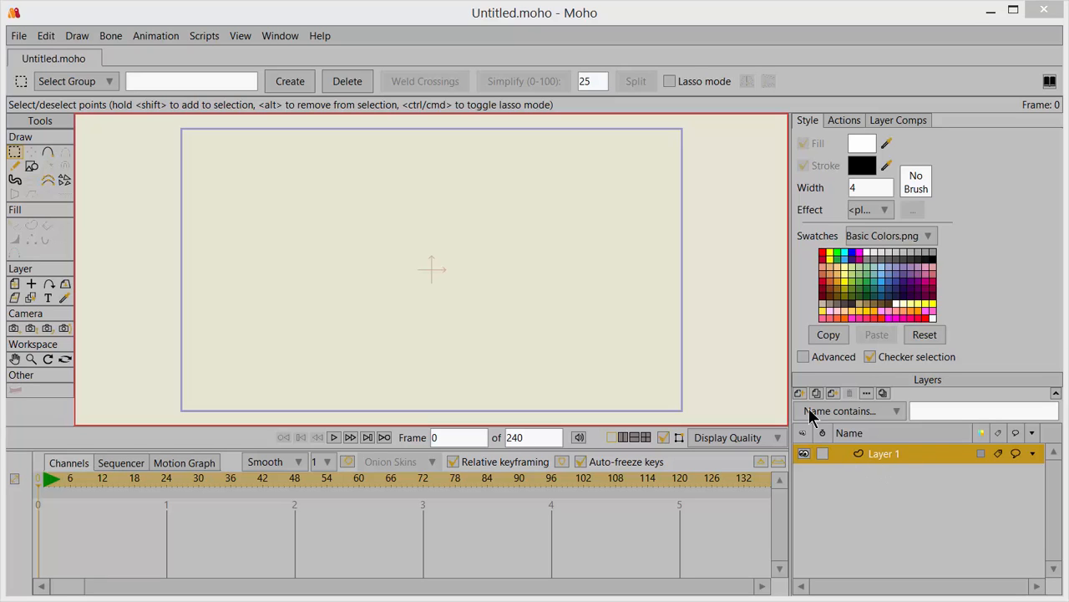
# Step: Add a new vector layer and reset the style settings and all tools to their defaults
pyautogui.click(800, 394)
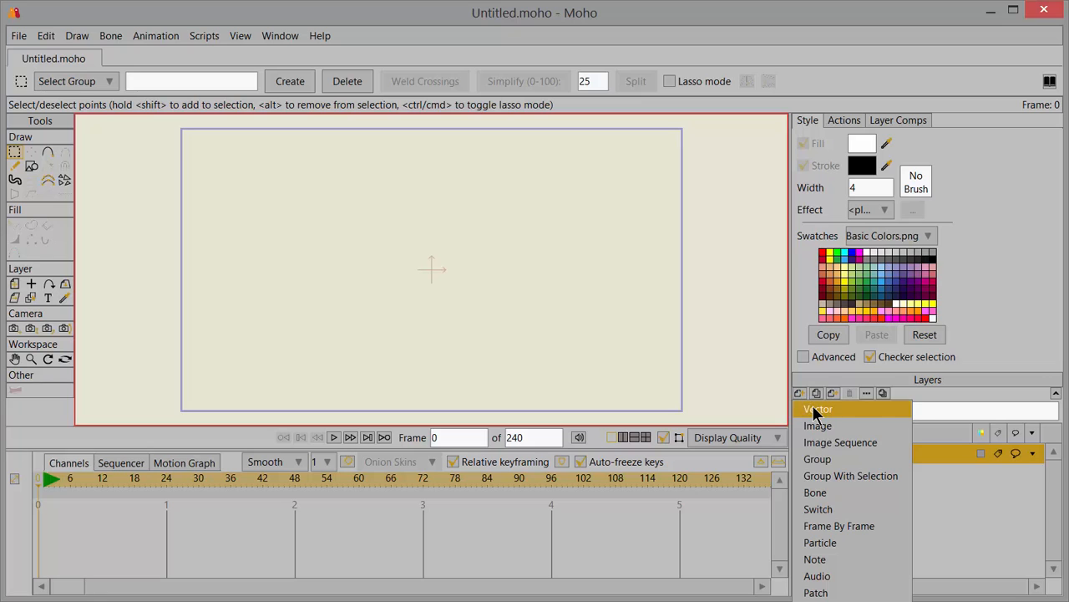
pyautogui.click(812, 406)
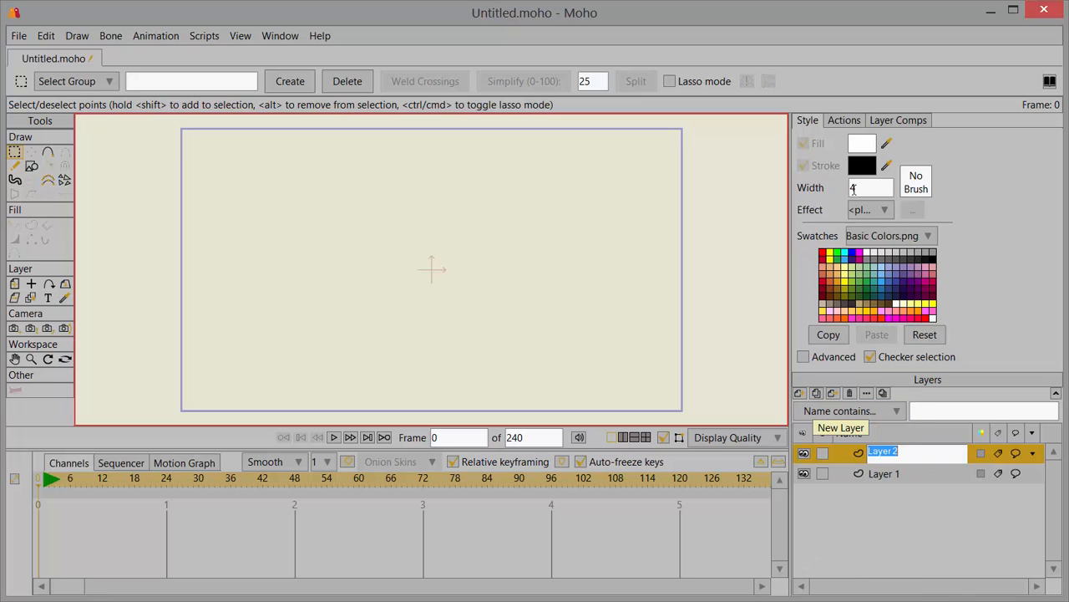
pyautogui.click(925, 336)
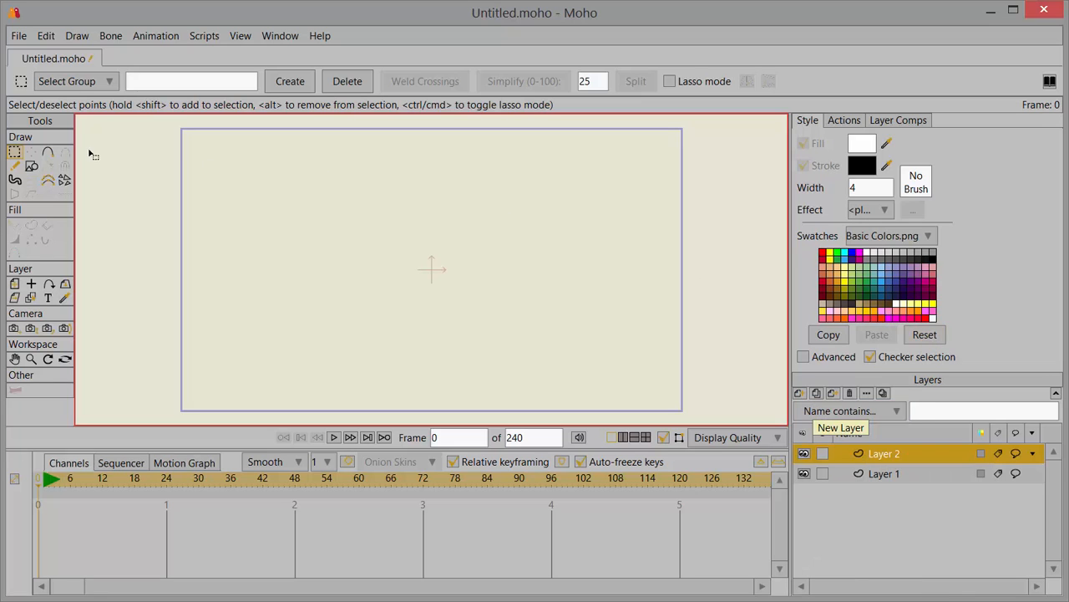
pyautogui.click(20, 84)
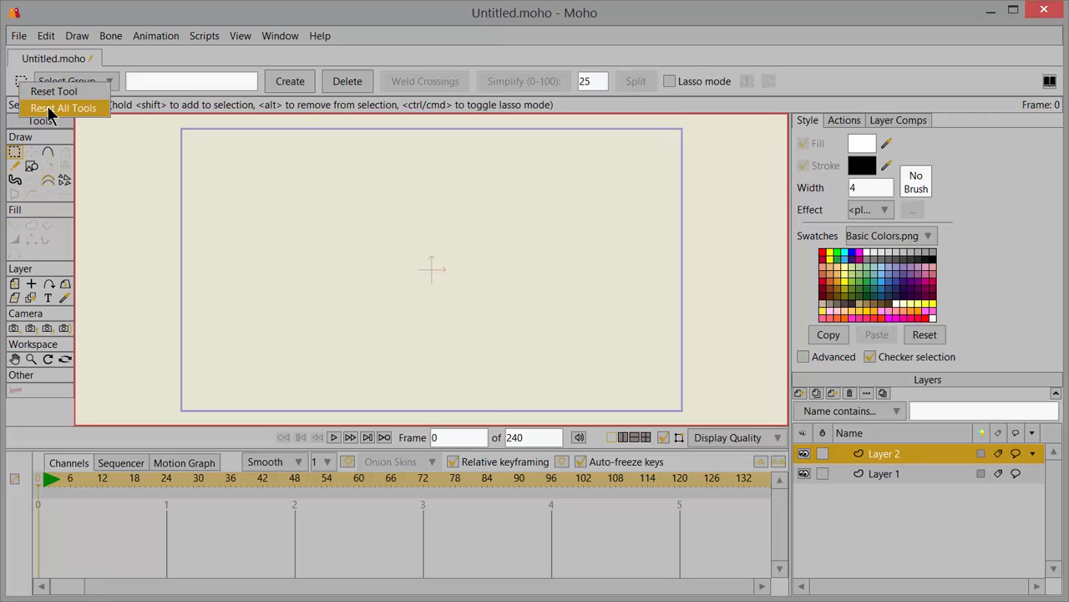
pyautogui.click(51, 107)
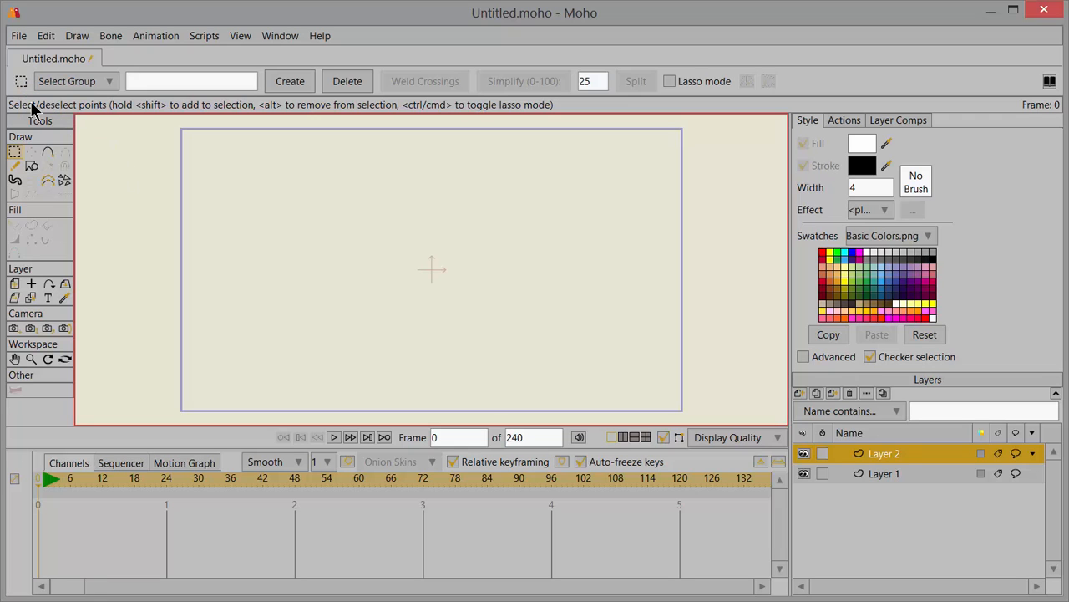
# Step: Draw a grid shape with 7 horizontal and 6 vertical cells around the canvas centre, with auto-fill and auto-stroke turned off
pyautogui.click(32, 167)
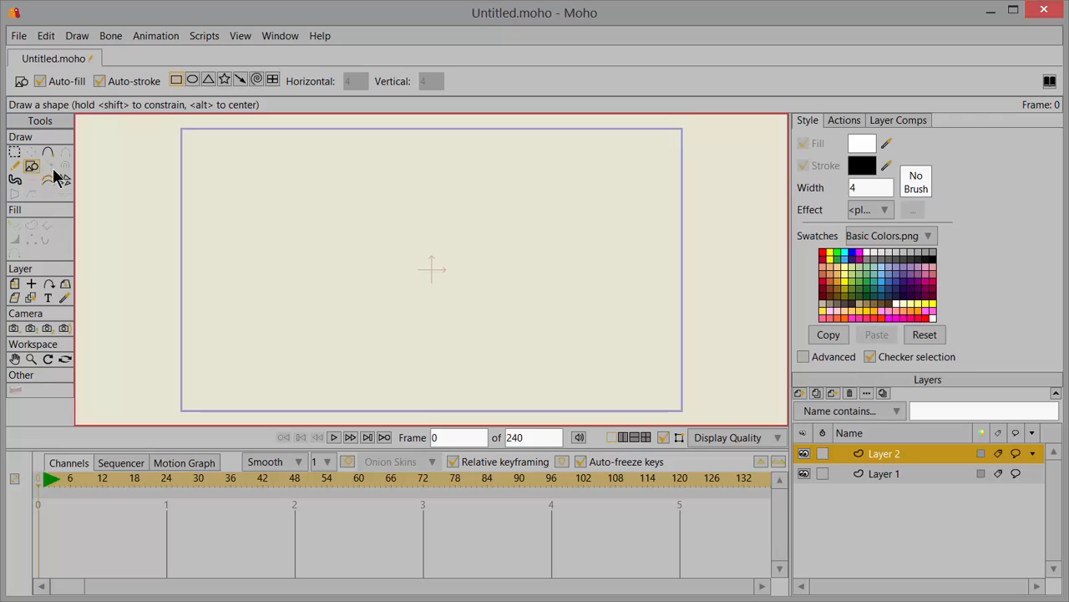
pyautogui.click(272, 80)
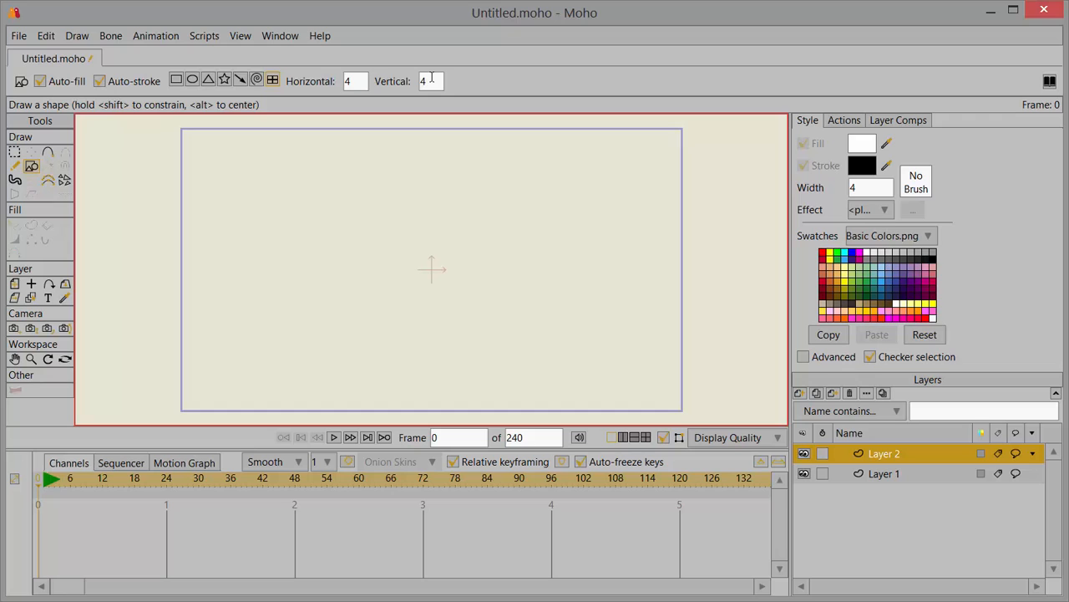
pyautogui.click(354, 81)
pyautogui.write('7')
pyautogui.click(430, 80)
pyautogui.write('6')
pyautogui.click(40, 86)
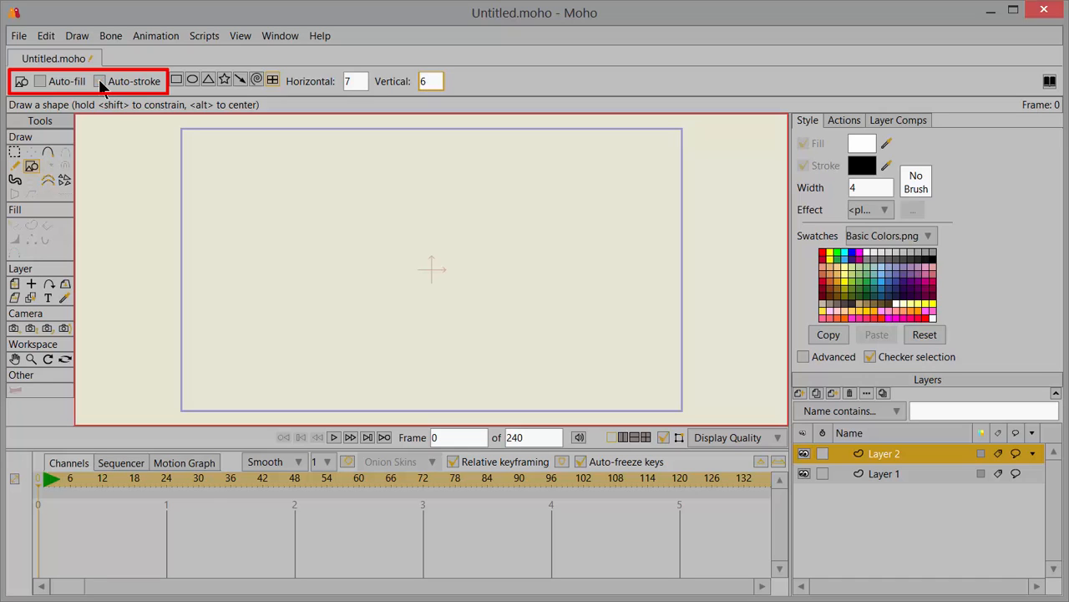
pyautogui.click(100, 83)
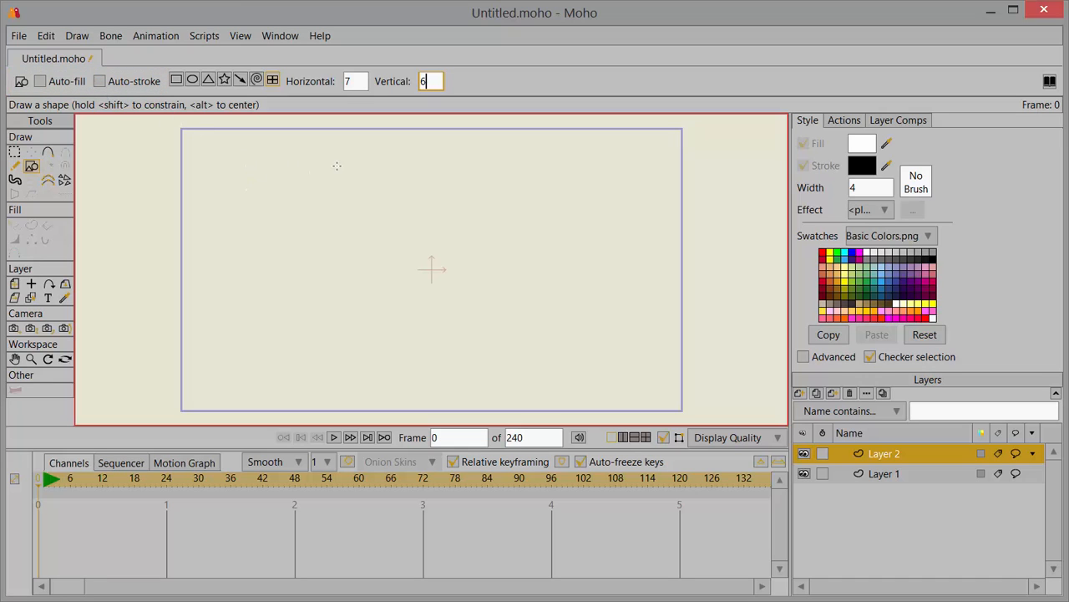
pyautogui.moveTo(279, 176); pyautogui.dragTo(549, 332)
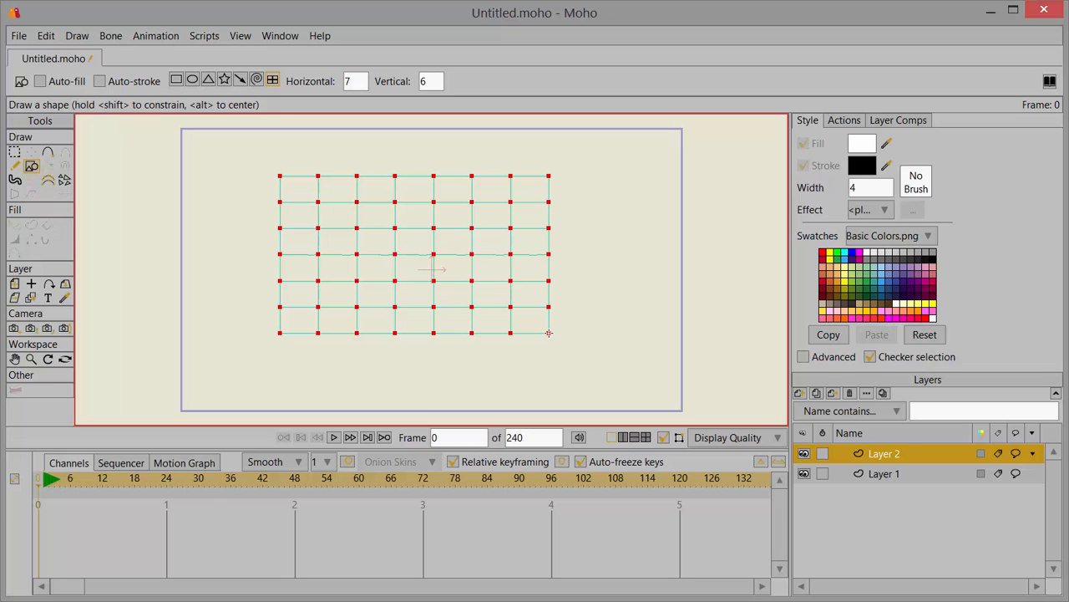
pyautogui.moveTo(549, 332)
pyautogui.mouseDown()
pyautogui.moveTo(547, 347)
pyautogui.moveTo(558, 343)
pyautogui.mouseUp()
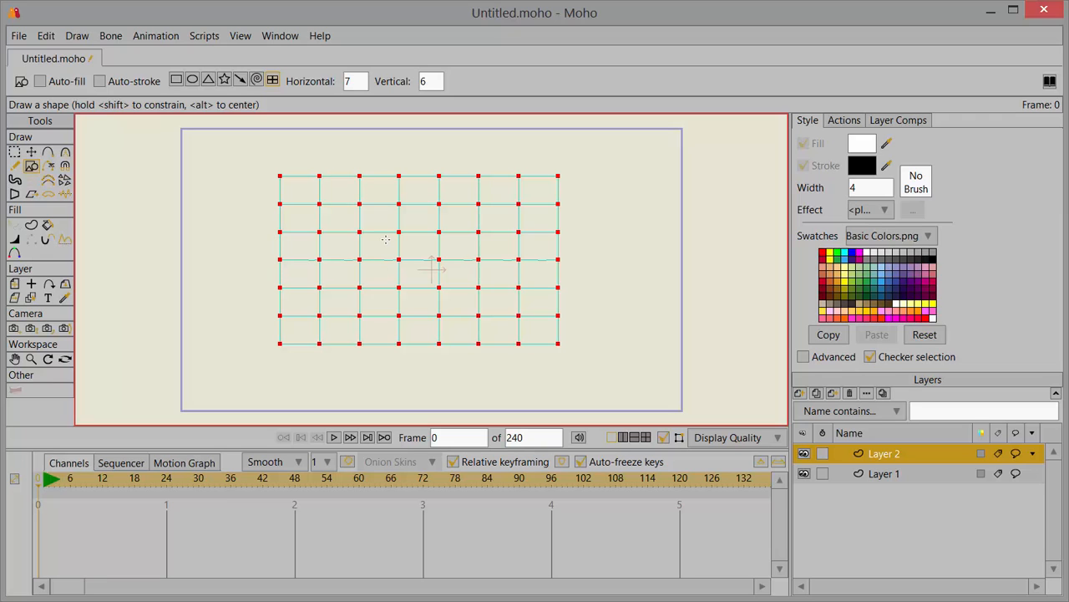
# Step: Rename the grid's layer to flag and duplicate it, keeping the copy's suggested name
pyautogui.doubleClick(883, 462)
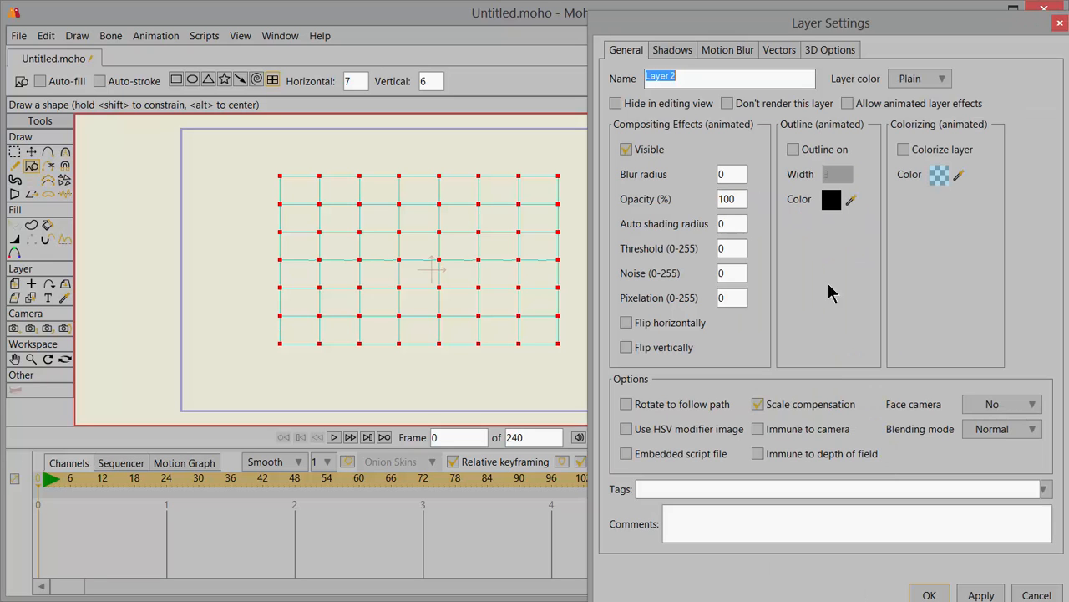
pyautogui.write('flag')
pyautogui.press('Return')
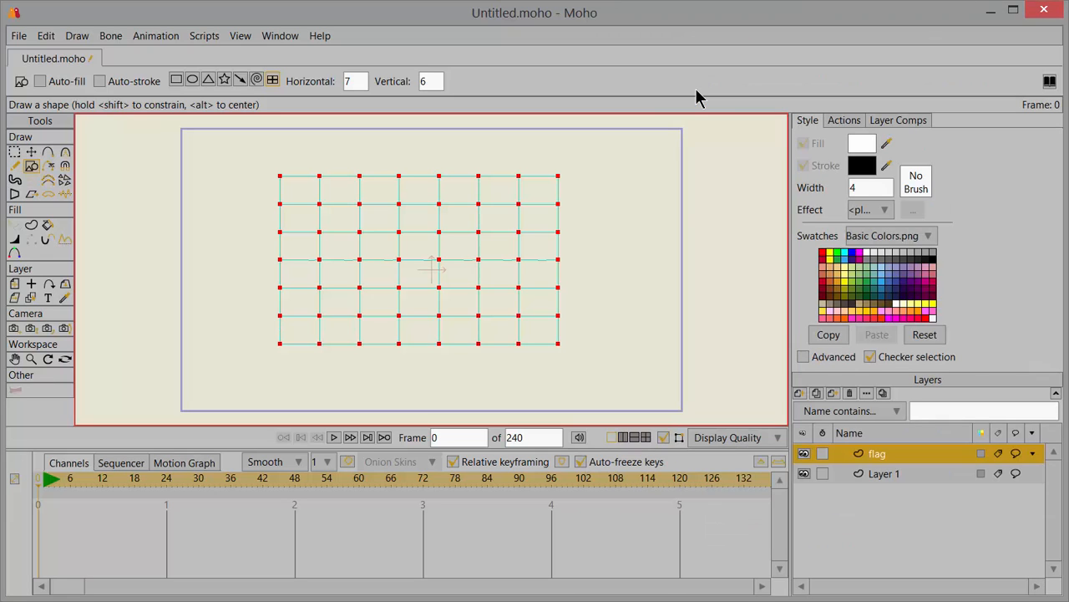
pyautogui.click(816, 394)
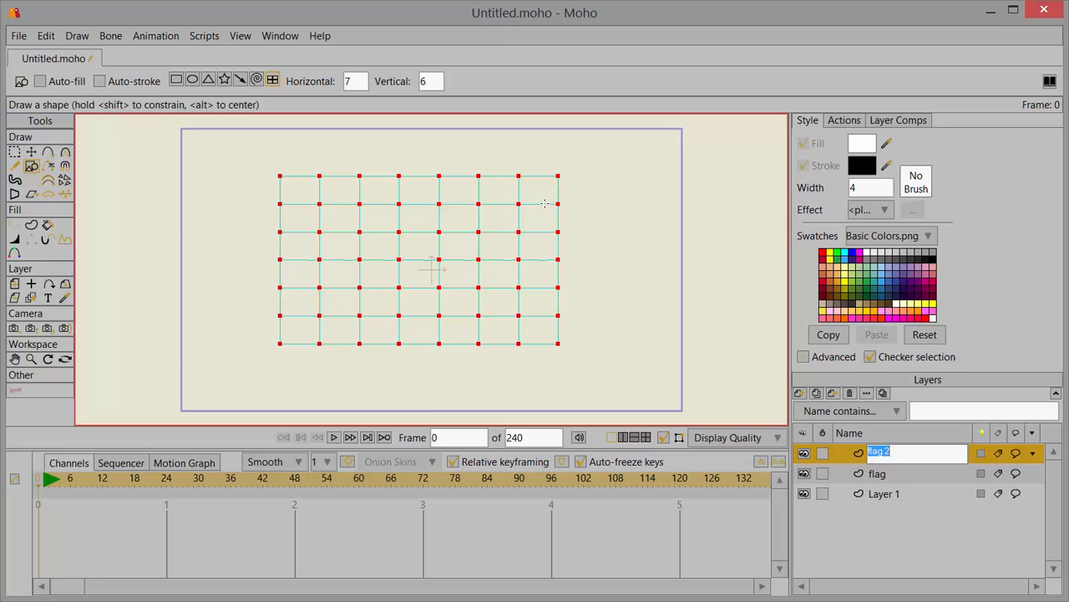
pyautogui.press('Return')
# Step: Create a stroke-only shape from all edges of the duplicated grid and set its stroke width to 7
pyautogui.press('g')
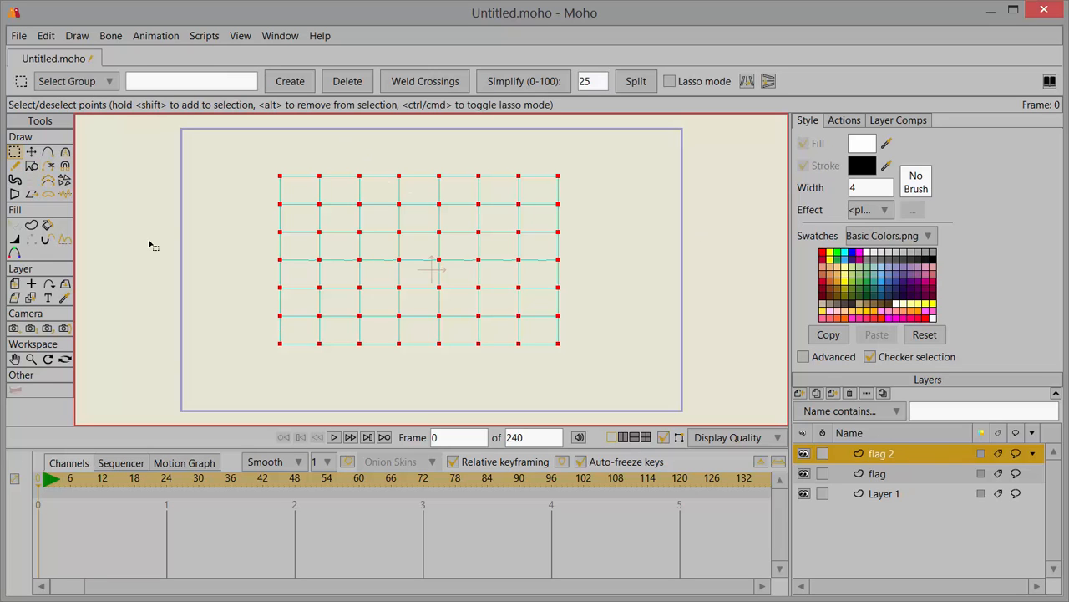
pyautogui.click(32, 231)
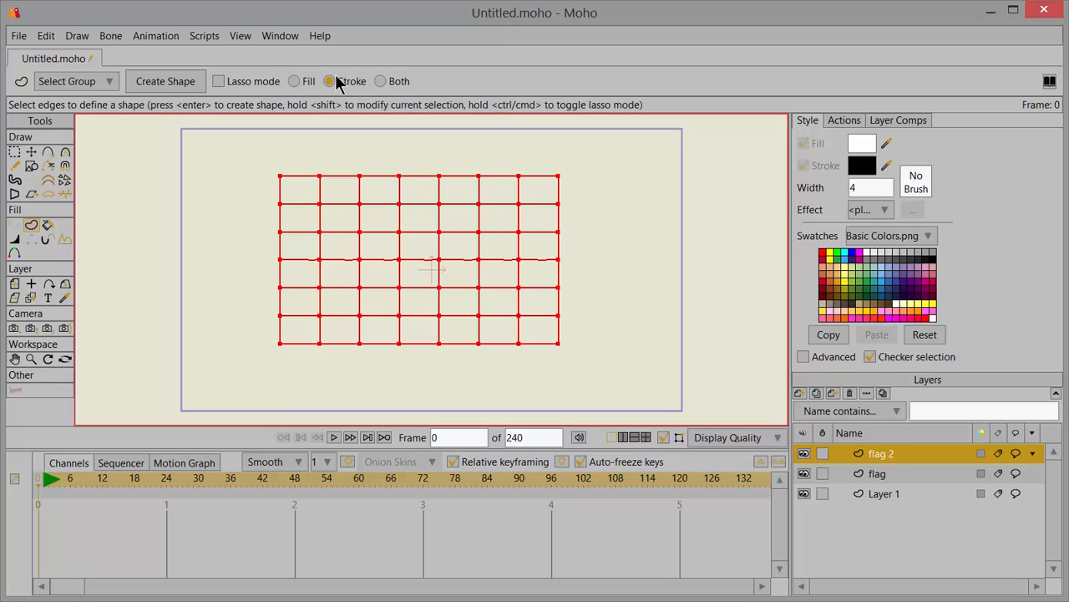
pyautogui.click(166, 82)
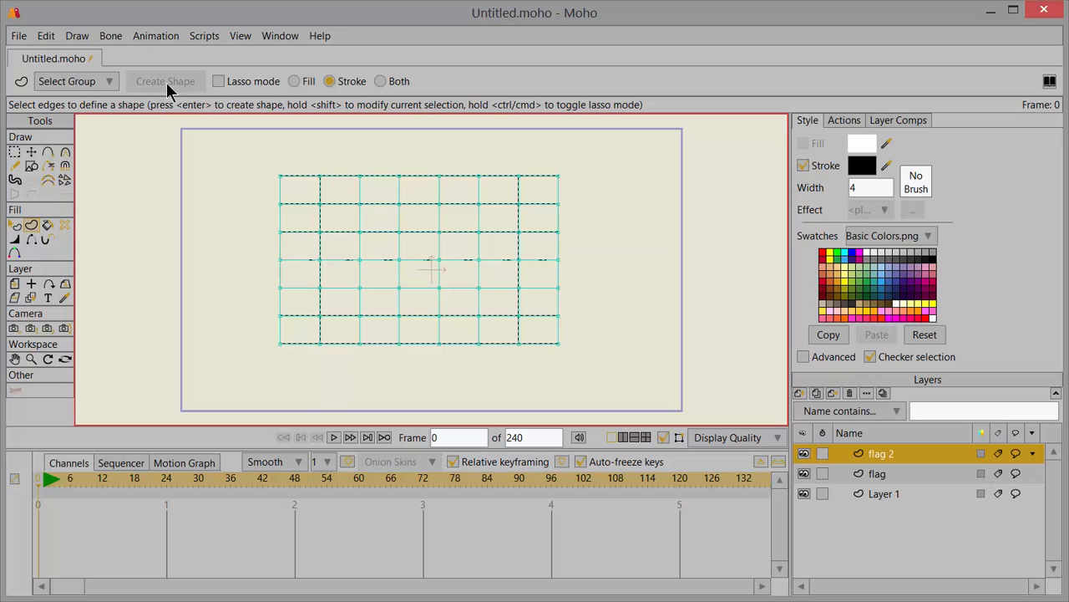
pyautogui.click(861, 186)
pyautogui.press('BackSpace')
pyautogui.write('7')
pyautogui.press('Return')
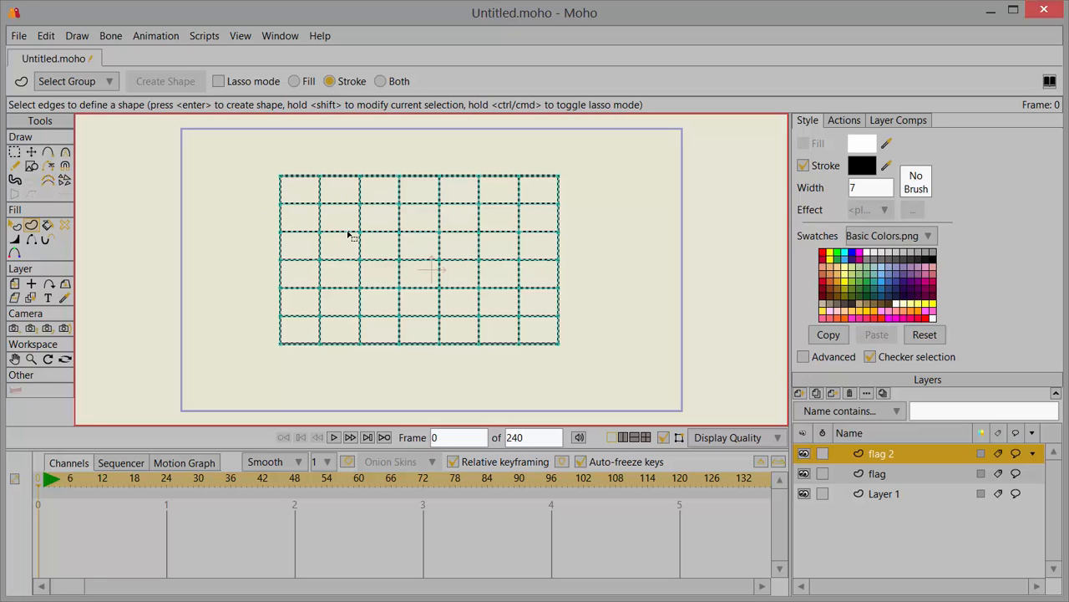
# Step: Add a new bone layer named flag
pyautogui.click(800, 392)
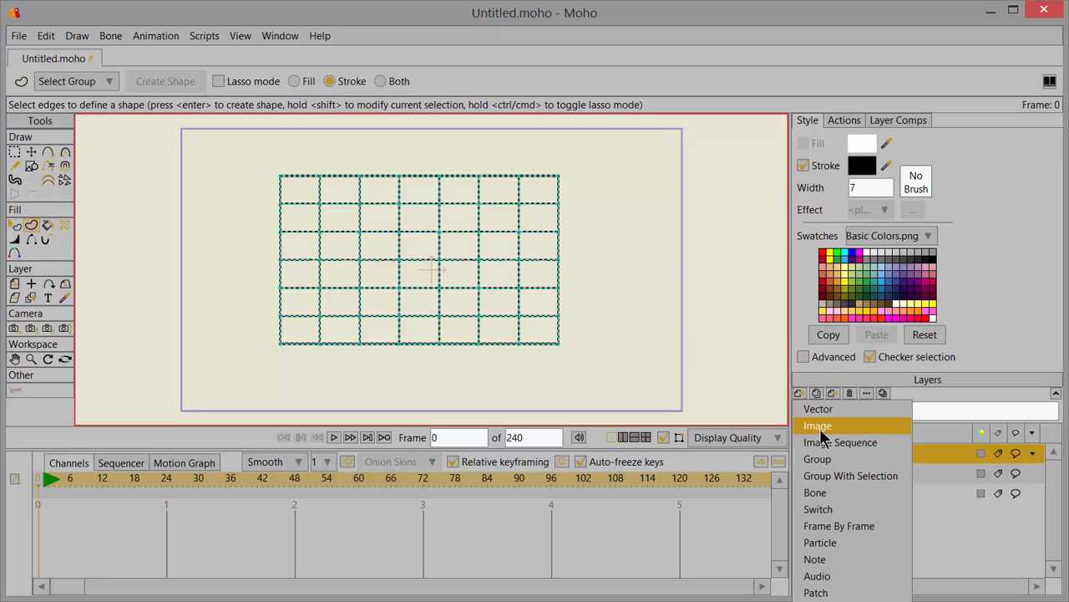
pyautogui.click(822, 492)
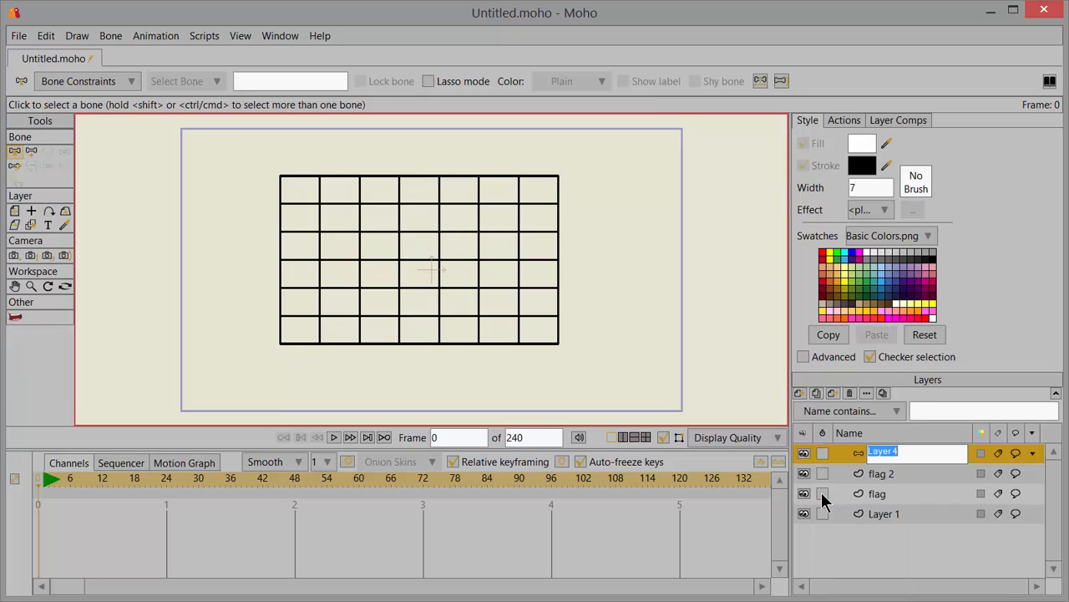
pyautogui.write('flag')
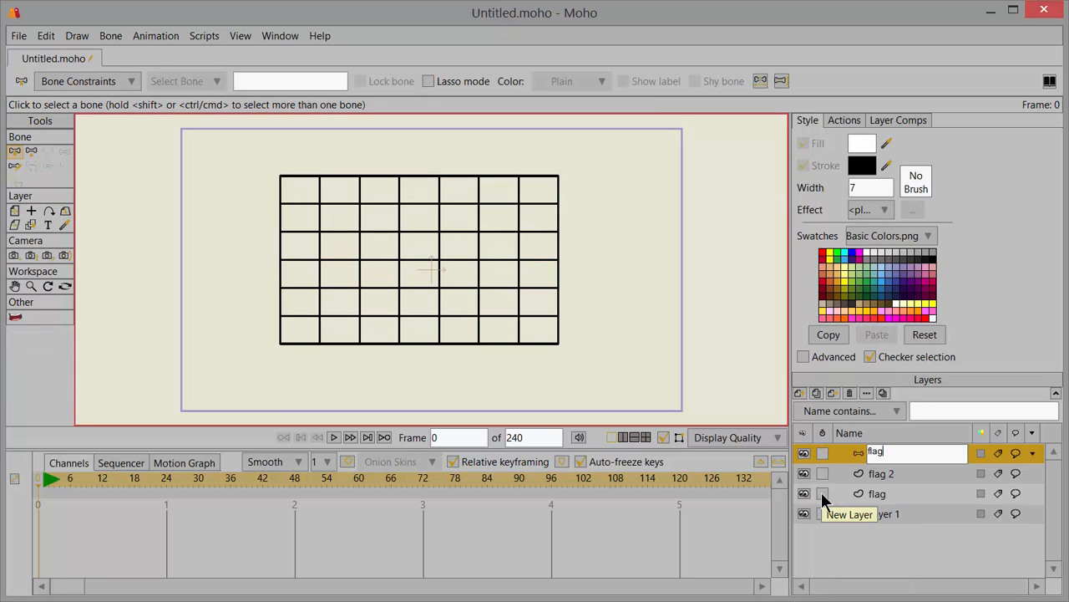
pyautogui.press('Return')
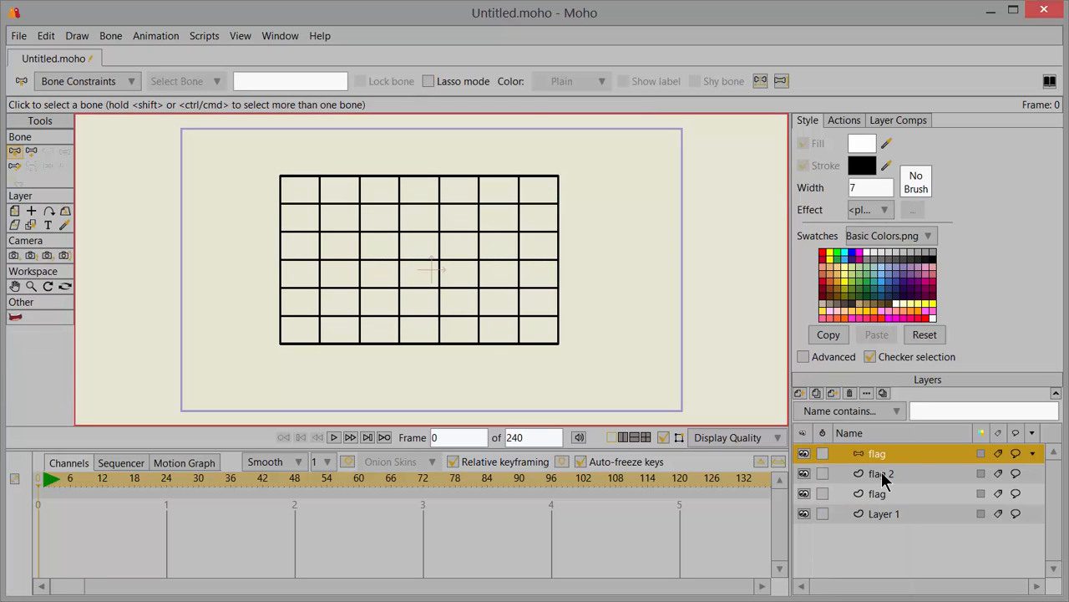
# Step: Move flag 2 above the bone layer and nest the flag vector layer inside the bone layer
pyautogui.click(884, 479)
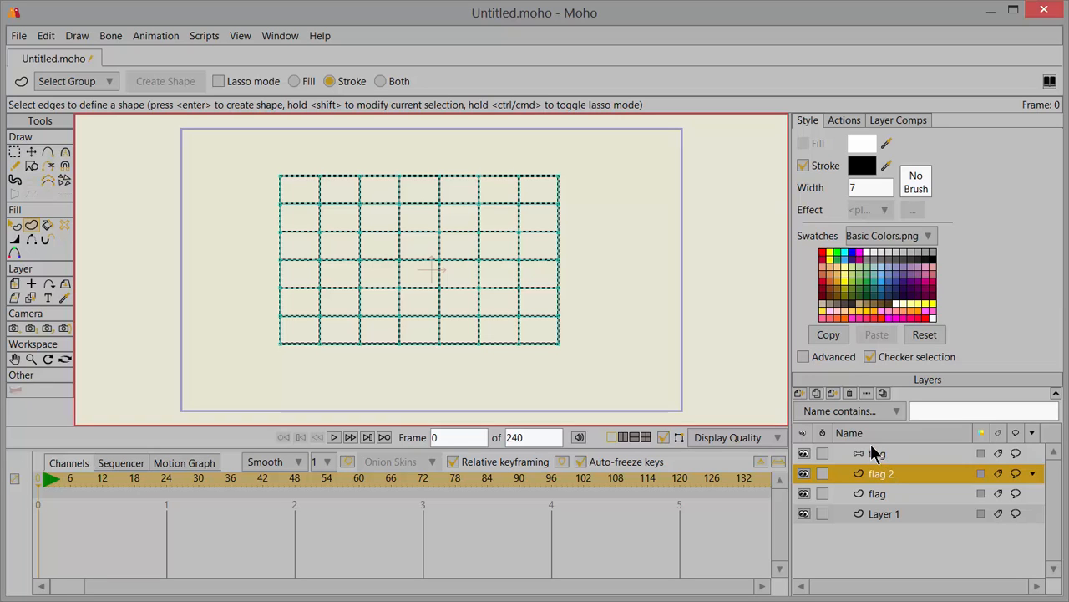
pyautogui.moveTo(880, 478); pyautogui.dragTo(884, 453)
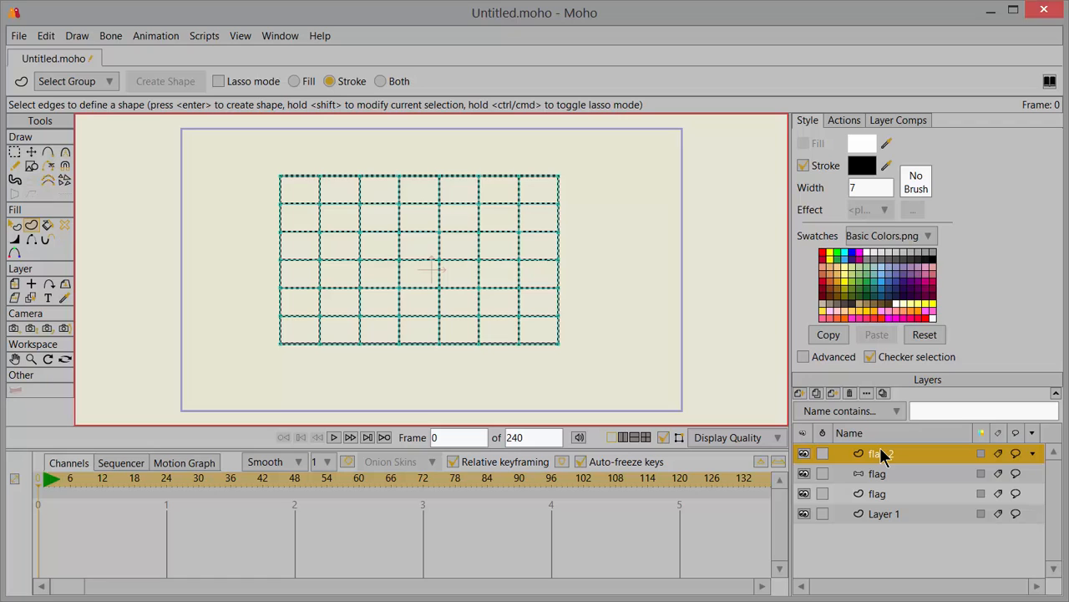
pyautogui.click(873, 493)
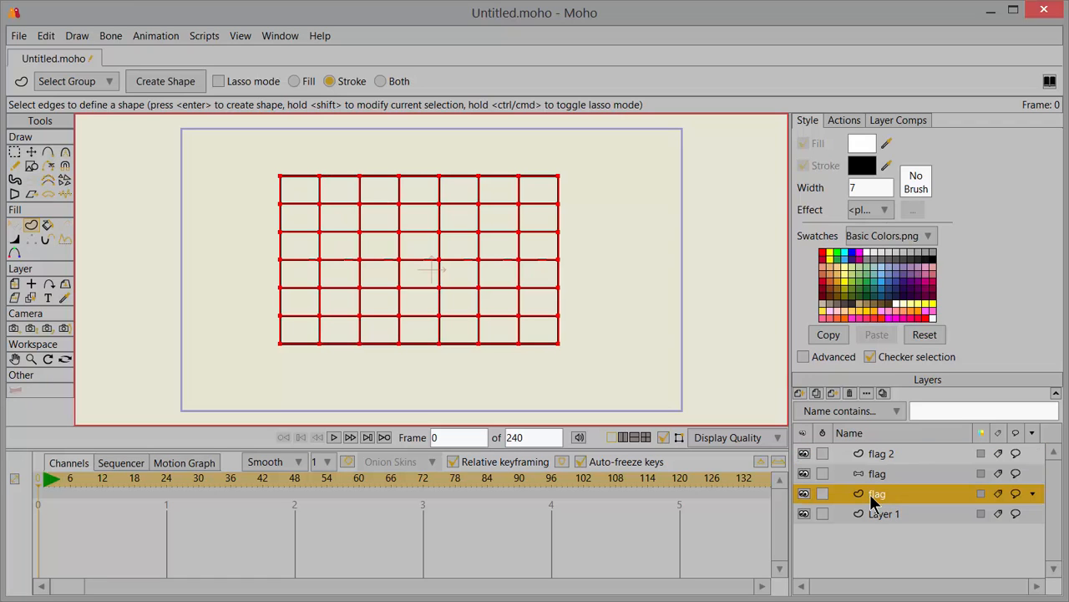
pyautogui.moveTo(871, 493); pyautogui.dragTo(876, 472)
# Step: Add a chain of six bones down the grid's left edge on the bone layer, one per row, and check it with flag 2 briefly hidden
pyautogui.click(868, 476)
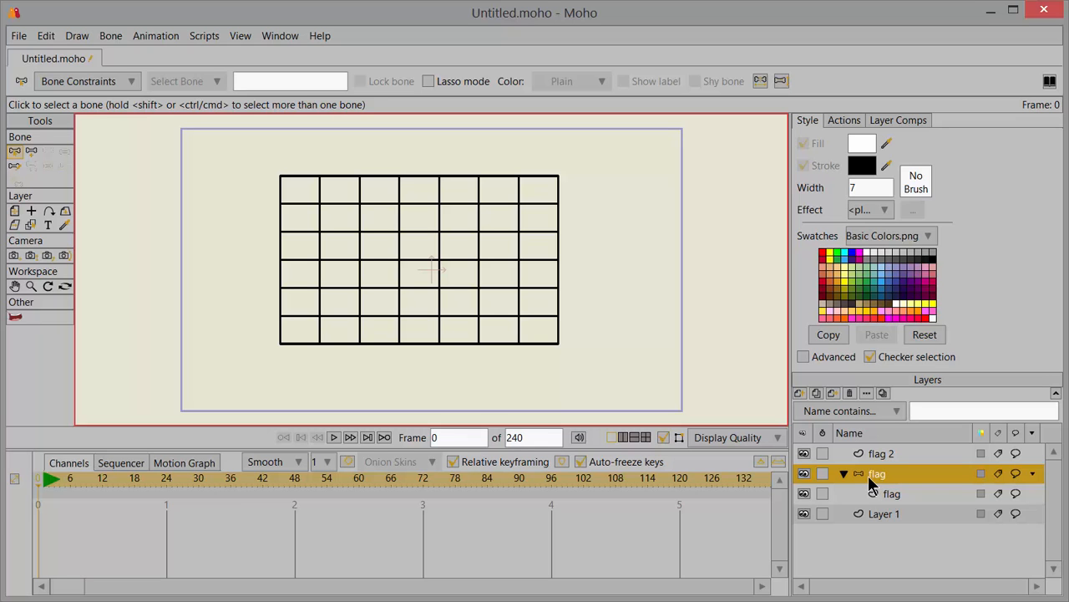
pyautogui.click(31, 286)
pyautogui.moveTo(325, 188); pyautogui.dragTo(449, 282)
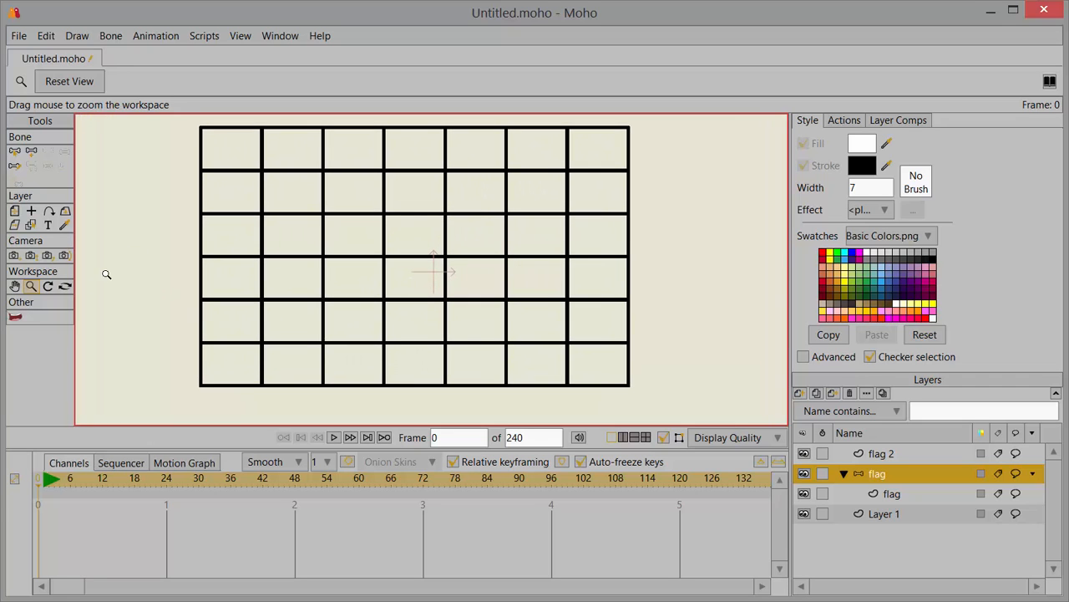
pyautogui.click(32, 153)
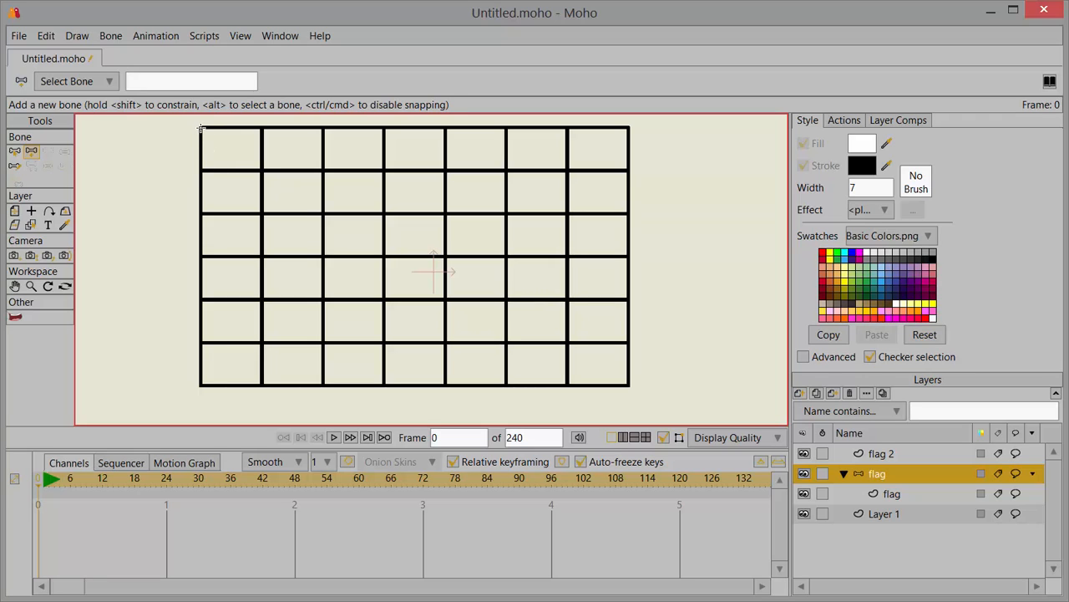
pyautogui.moveTo(201, 128); pyautogui.dragTo(198, 212)
pyautogui.moveTo(198, 212); pyautogui.dragTo(203, 383)
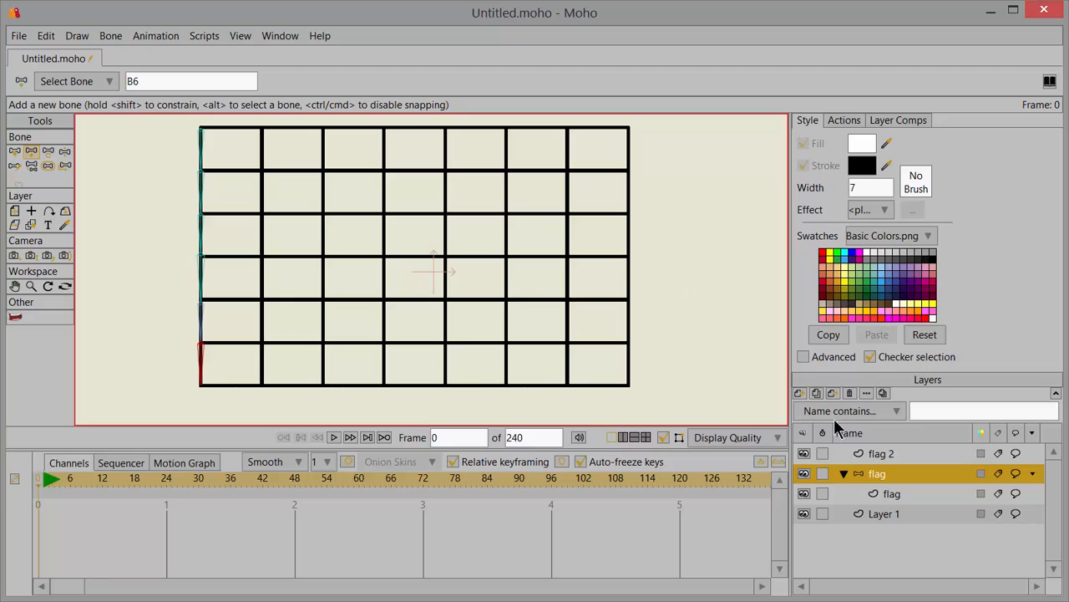
pyautogui.click(804, 453)
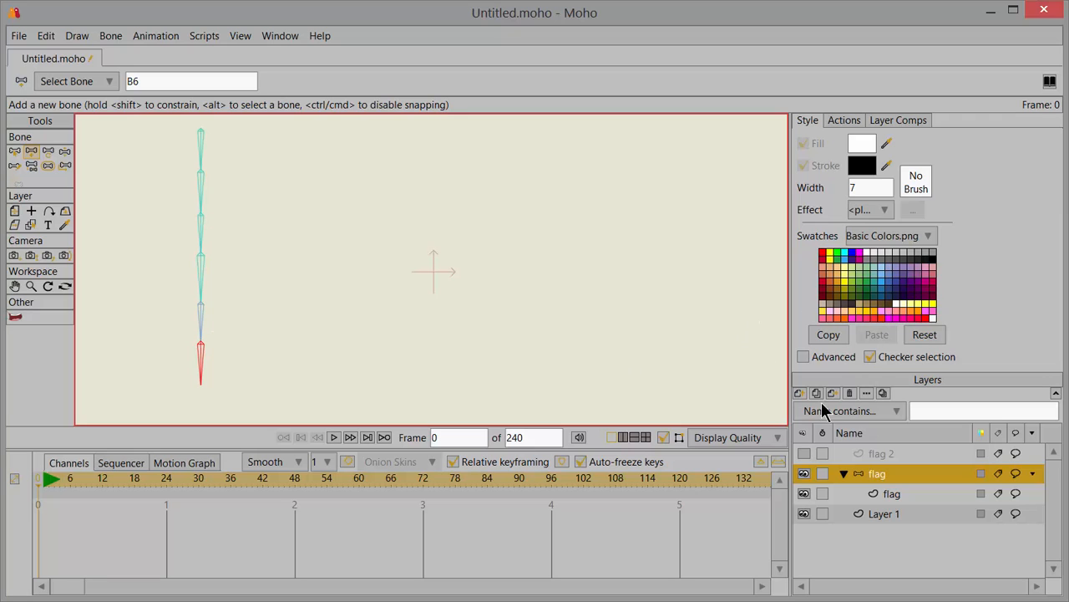
pyautogui.click(803, 454)
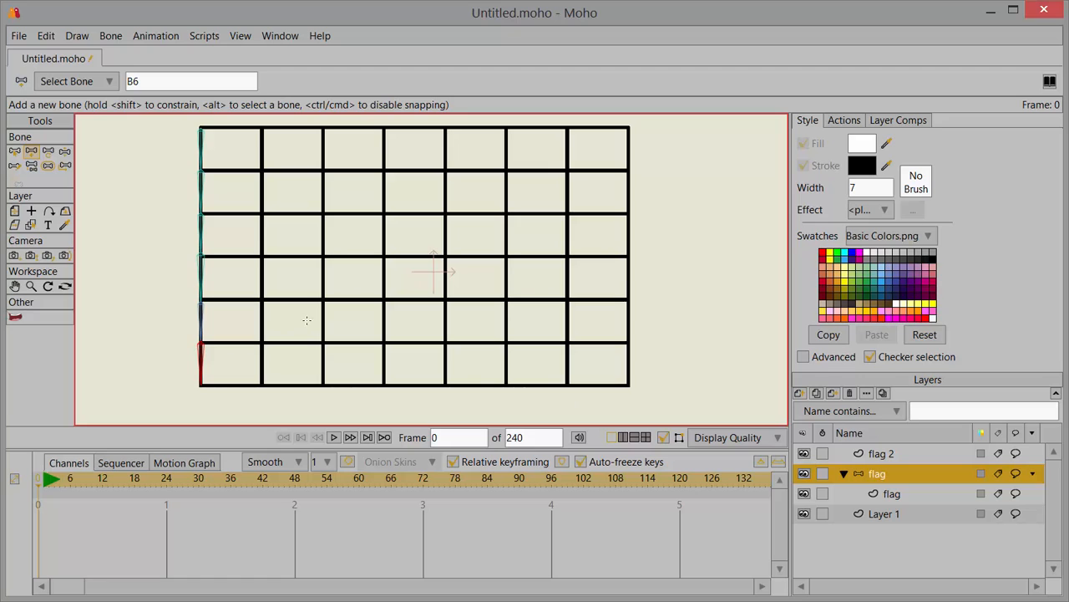
# Step: Select all six bones along the grid's left edge and copy them
pyautogui.click(14, 152)
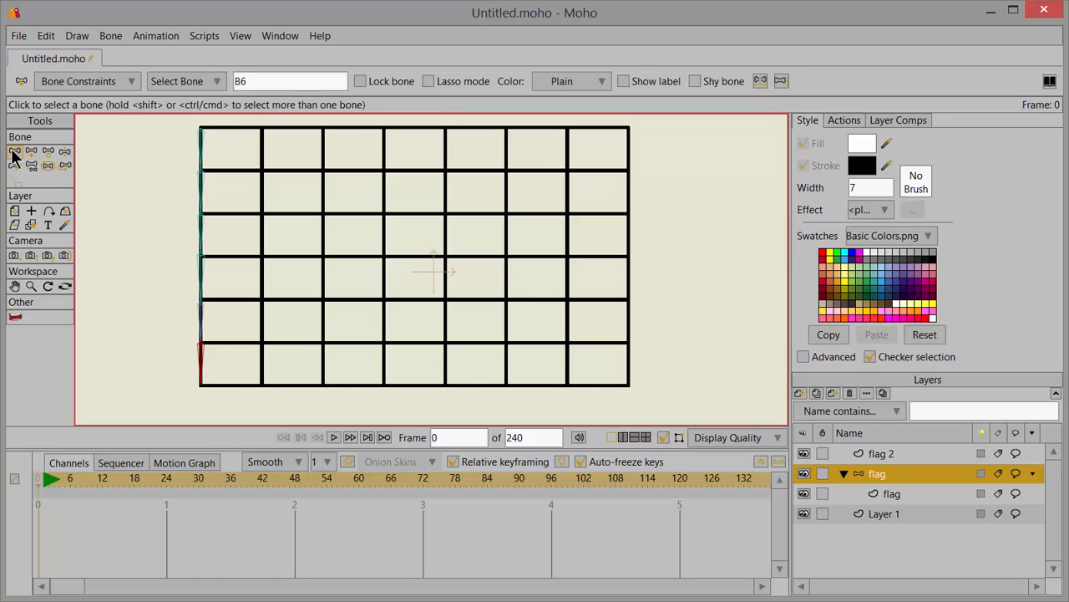
pyautogui.moveTo(171, 125); pyautogui.dragTo(227, 407)
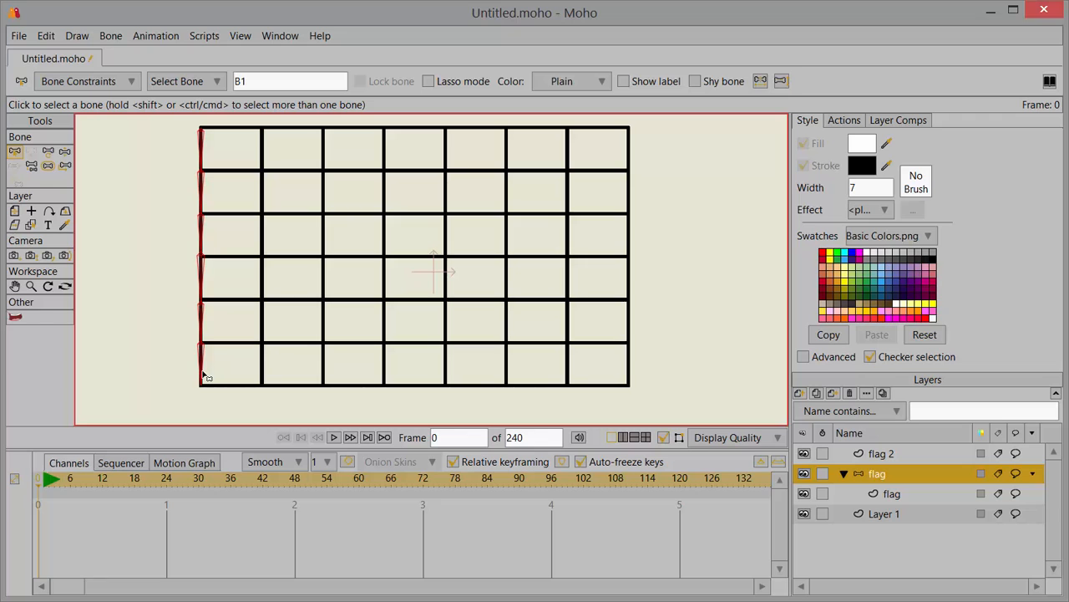
pyautogui.click(47, 36)
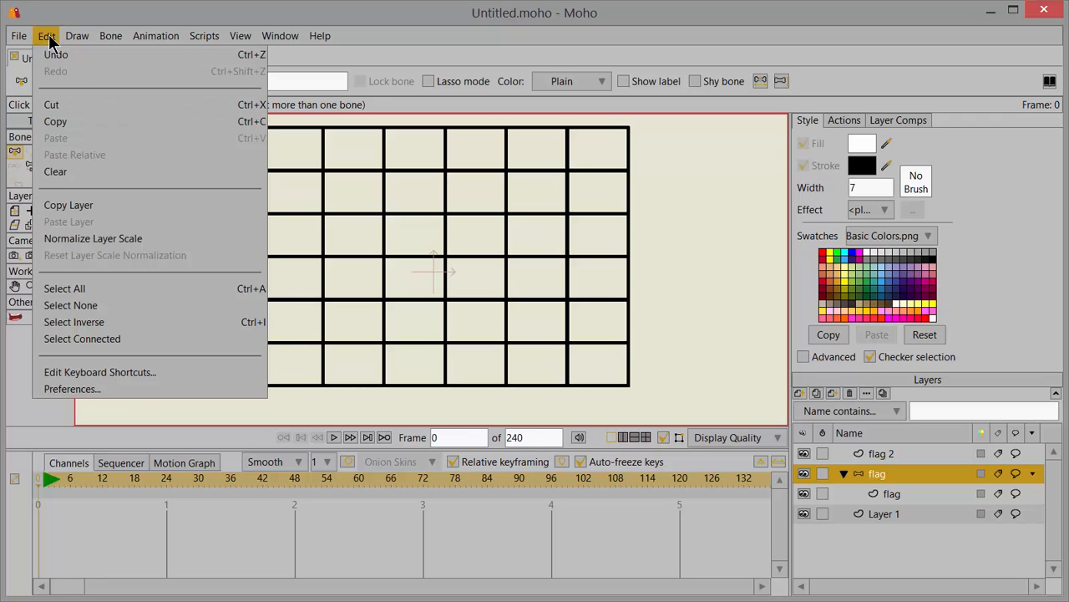
pyautogui.click(69, 118)
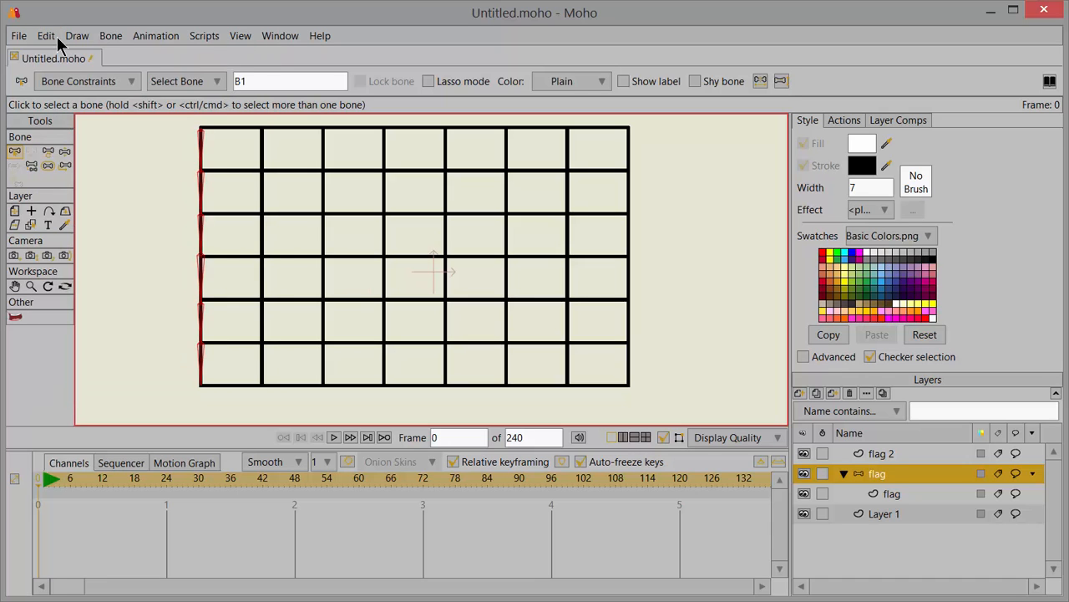
# Step: Paste the copied bone chain twice, aligning one copy with the grid's second vertical line and the other with the third
pyautogui.click(47, 36)
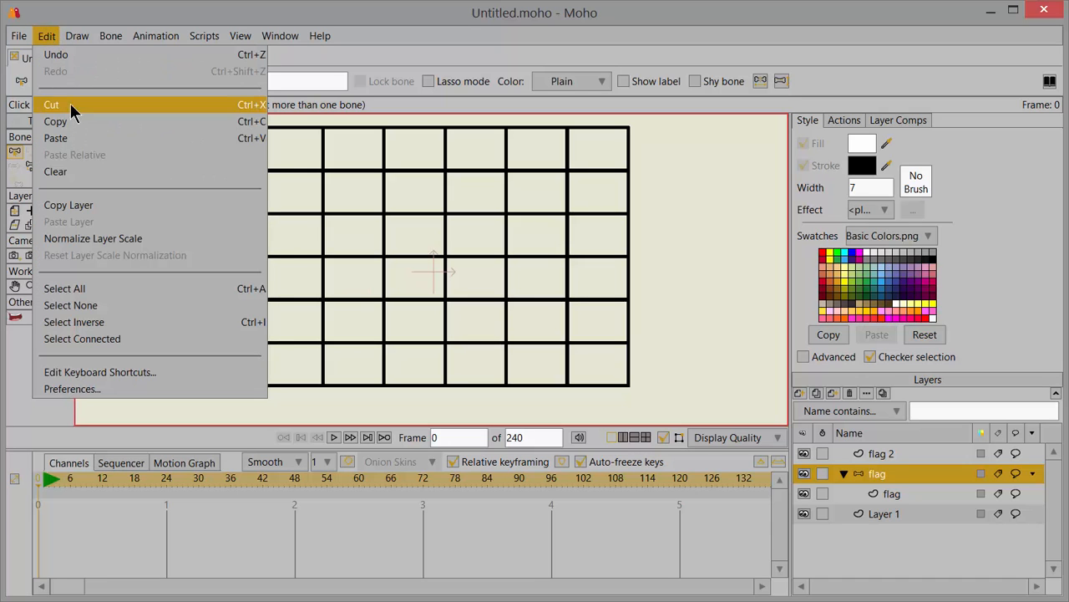
pyautogui.click(71, 139)
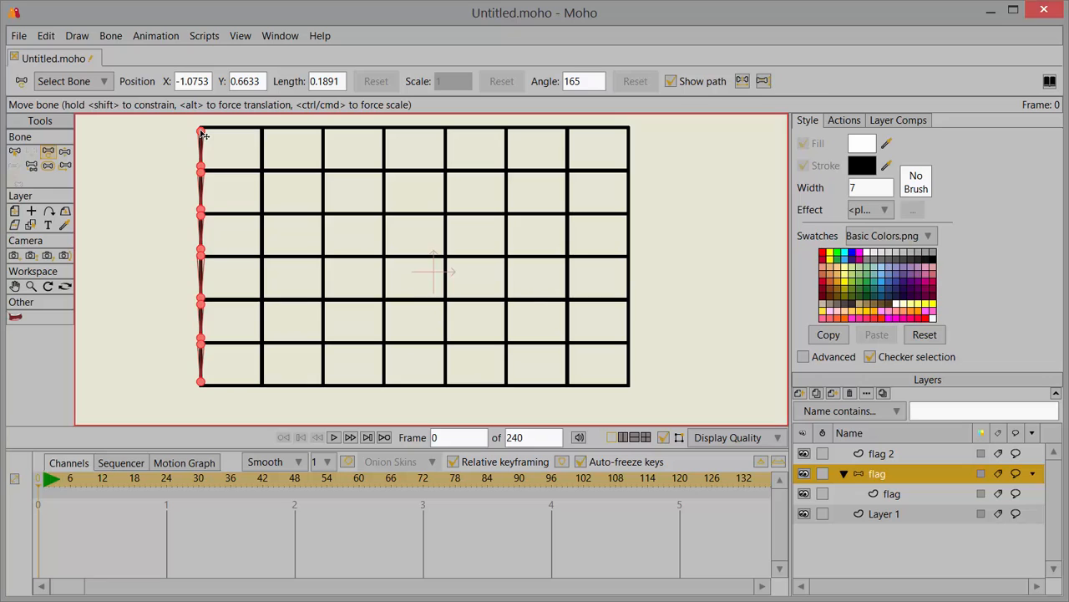
pyautogui.moveTo(203, 135); pyautogui.dragTo(266, 145)
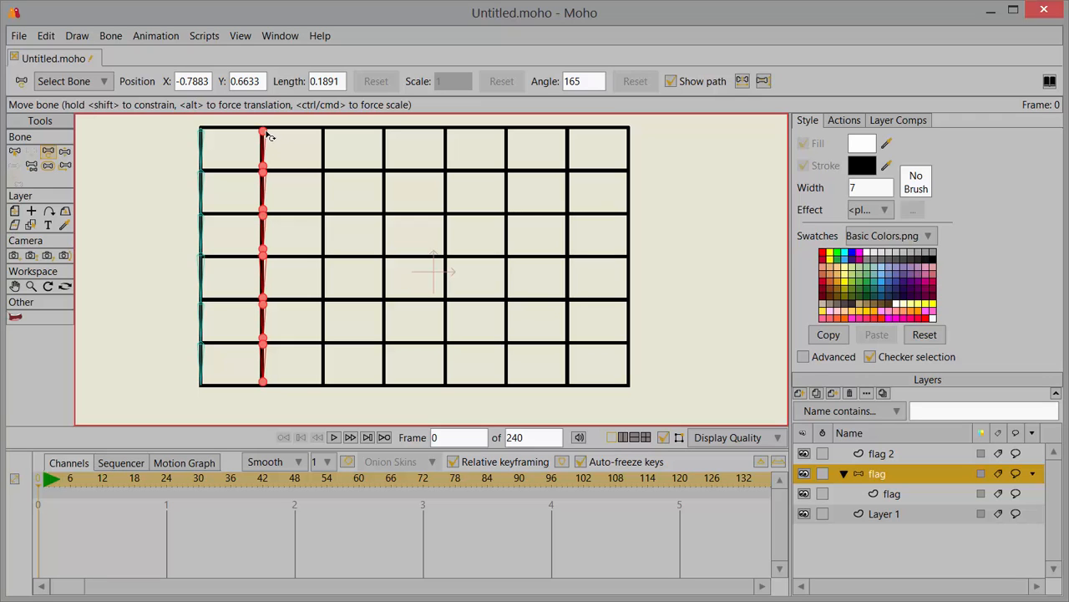
pyautogui.click(47, 35)
pyautogui.click(72, 139)
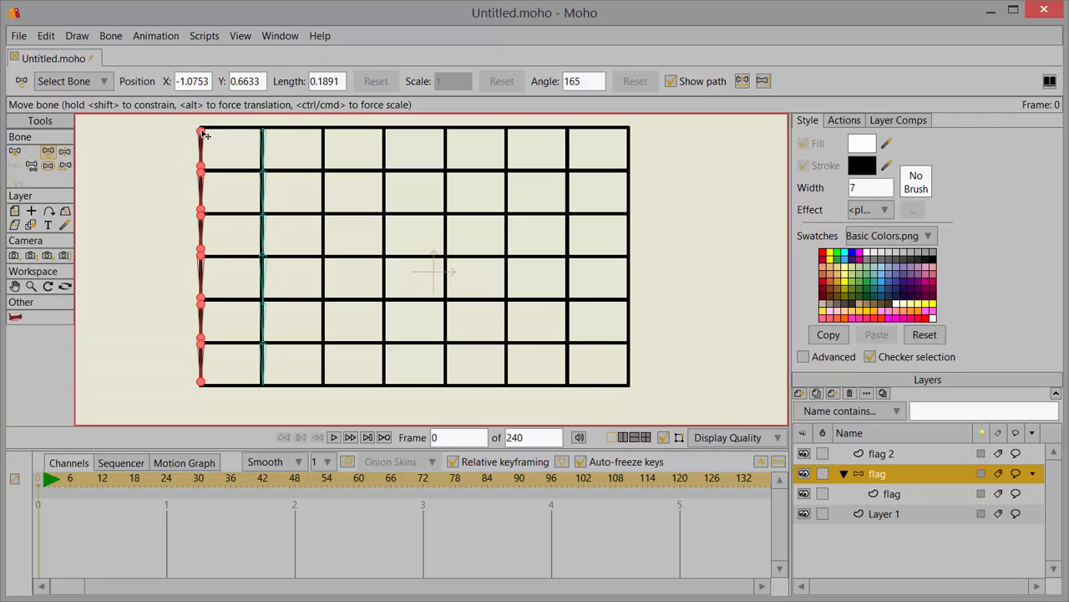
pyautogui.moveTo(203, 134); pyautogui.dragTo(330, 141)
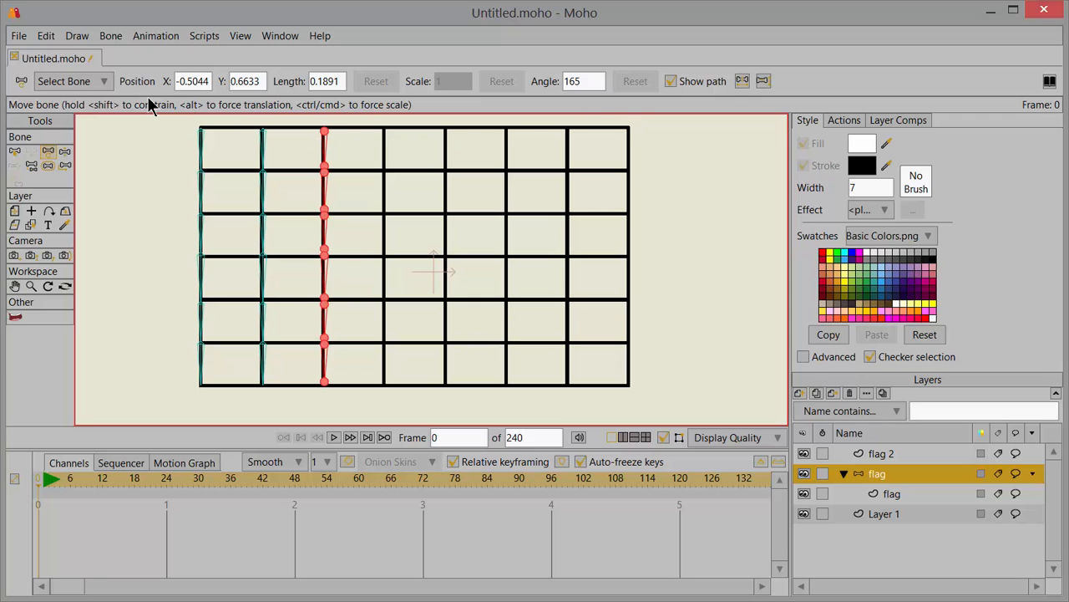
# Step: Paste a bone chain onto each remaining vertical line through the grid's right edge, and check the columns with flag 2 briefly hidden
pyautogui.click(48, 35)
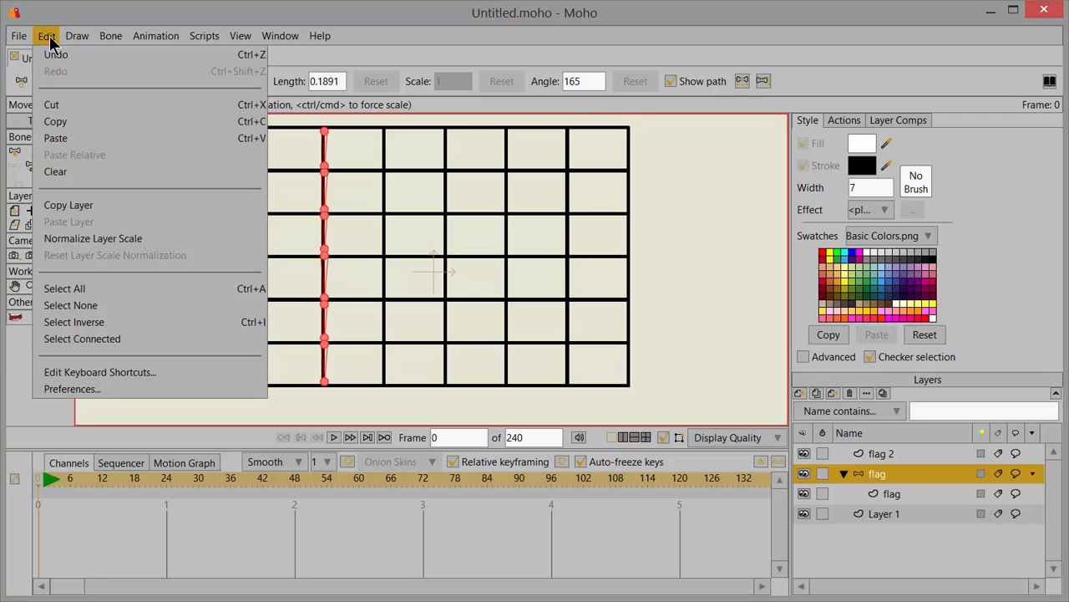
pyautogui.click(52, 136)
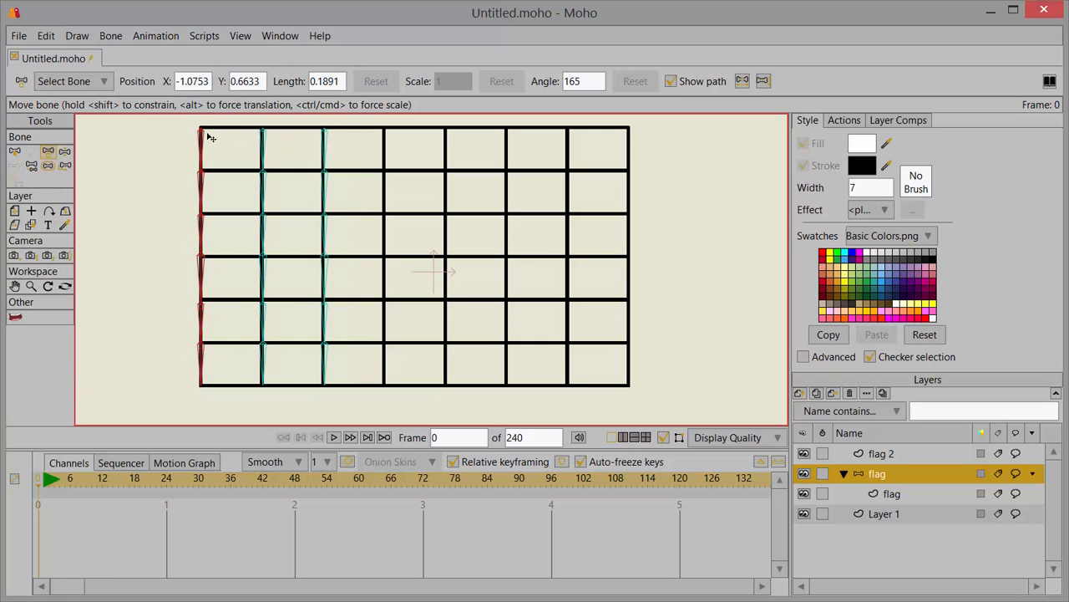
pyautogui.moveTo(209, 139); pyautogui.dragTo(385, 149)
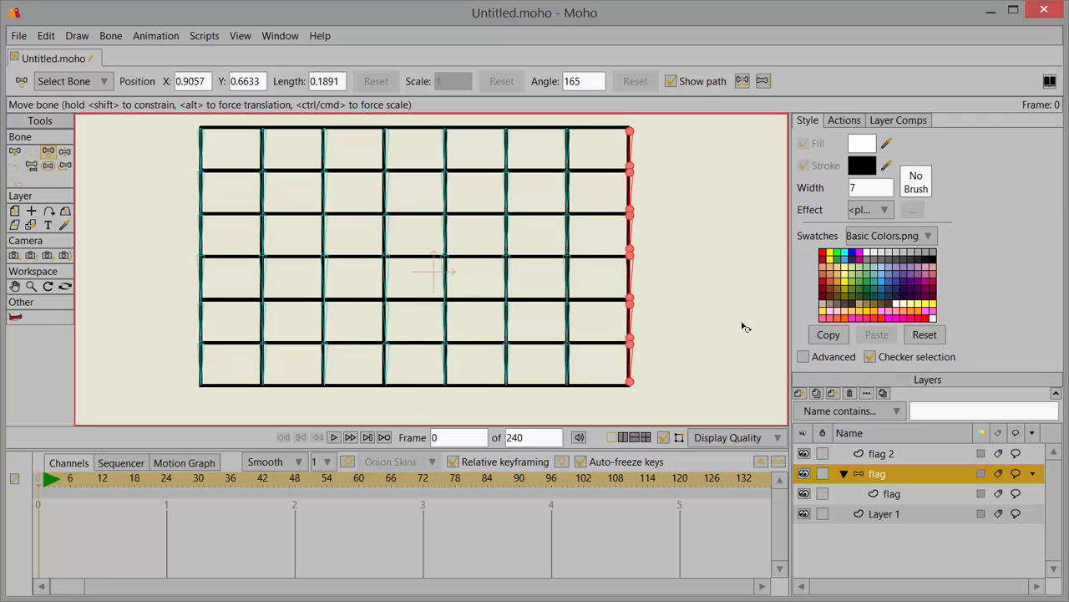
pyautogui.click(803, 453)
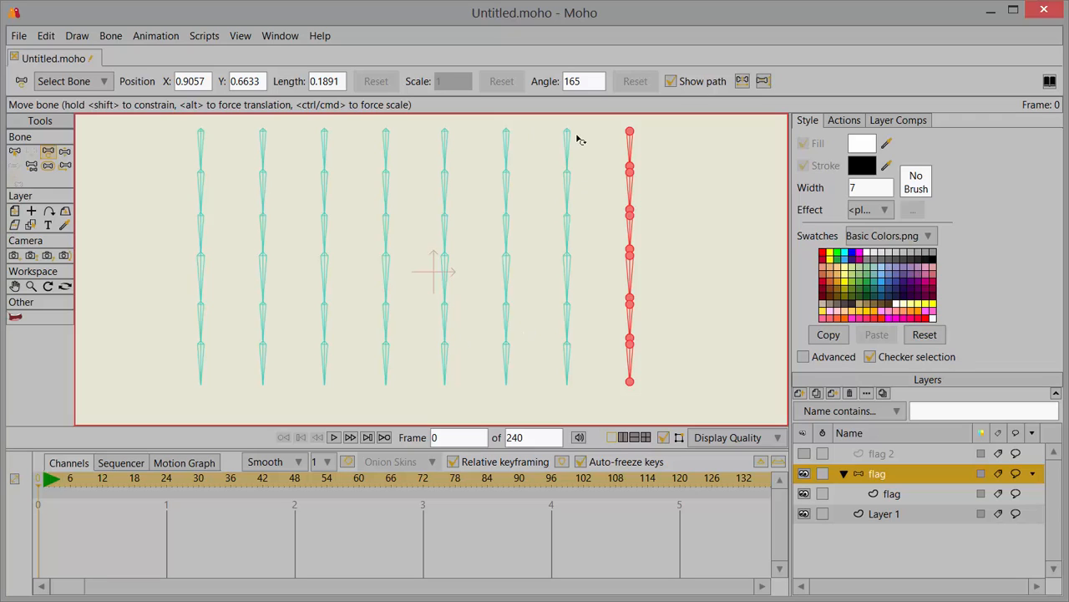
pyautogui.click(804, 454)
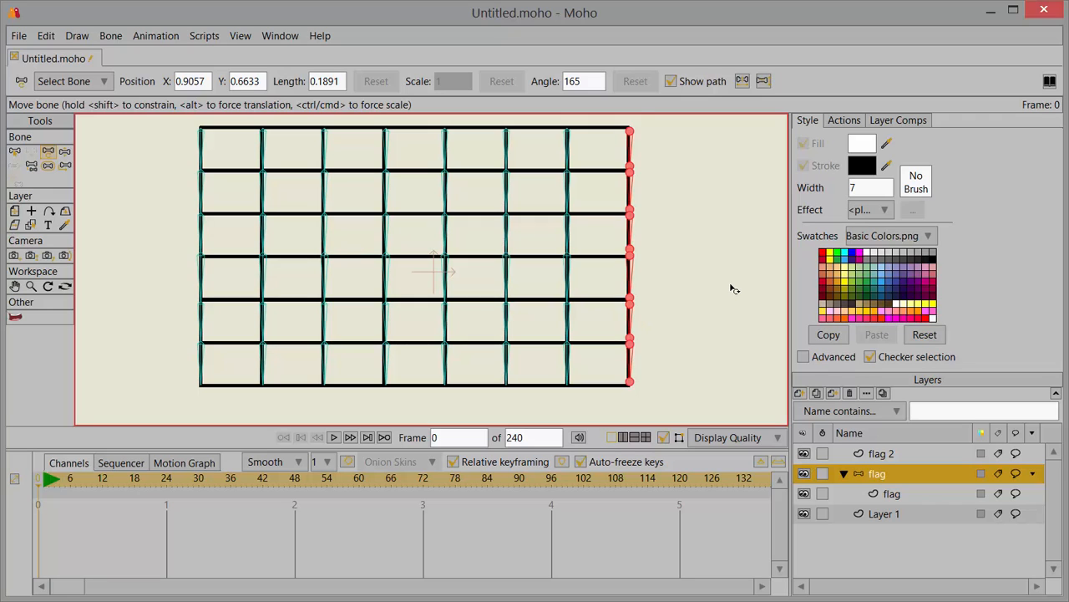
# Step: Hide flag 2 and select the whole grid on the flag vector layer as the area for a fill-only shape
pyautogui.click(805, 454)
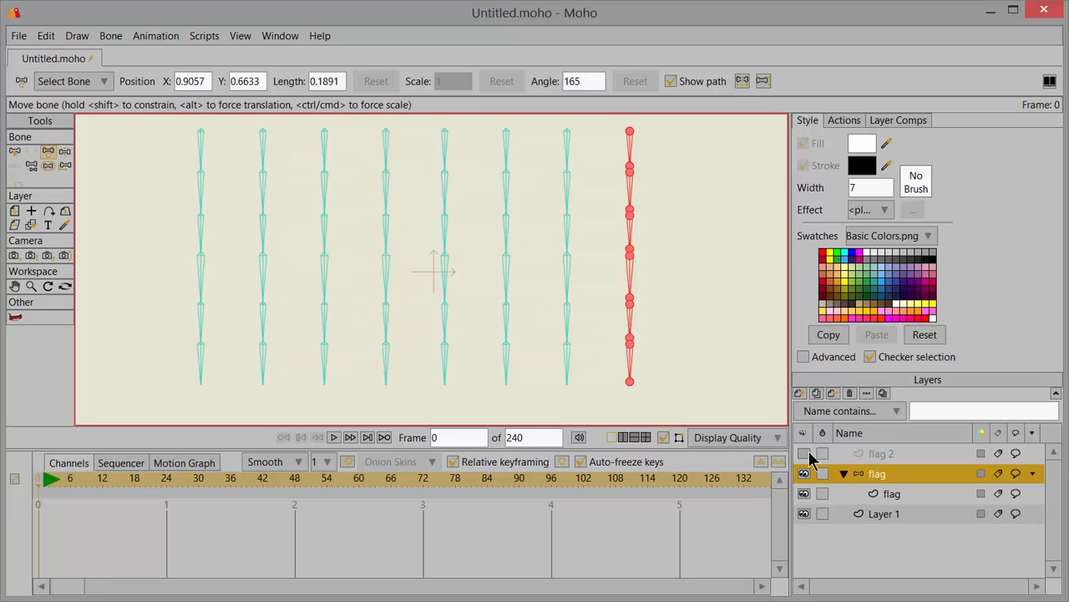
pyautogui.click(891, 493)
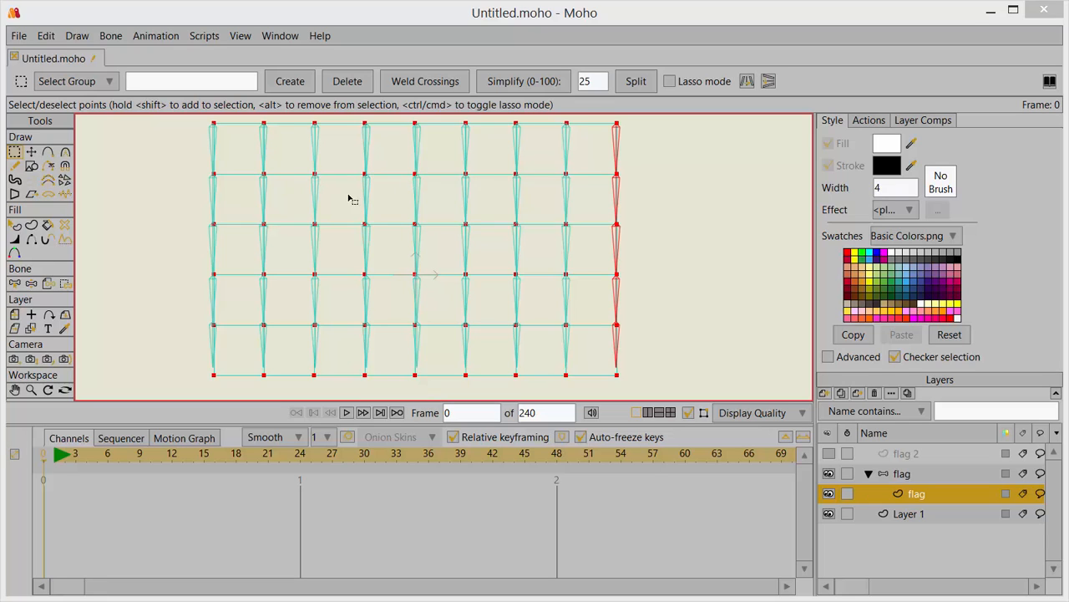
pyautogui.click(47, 39)
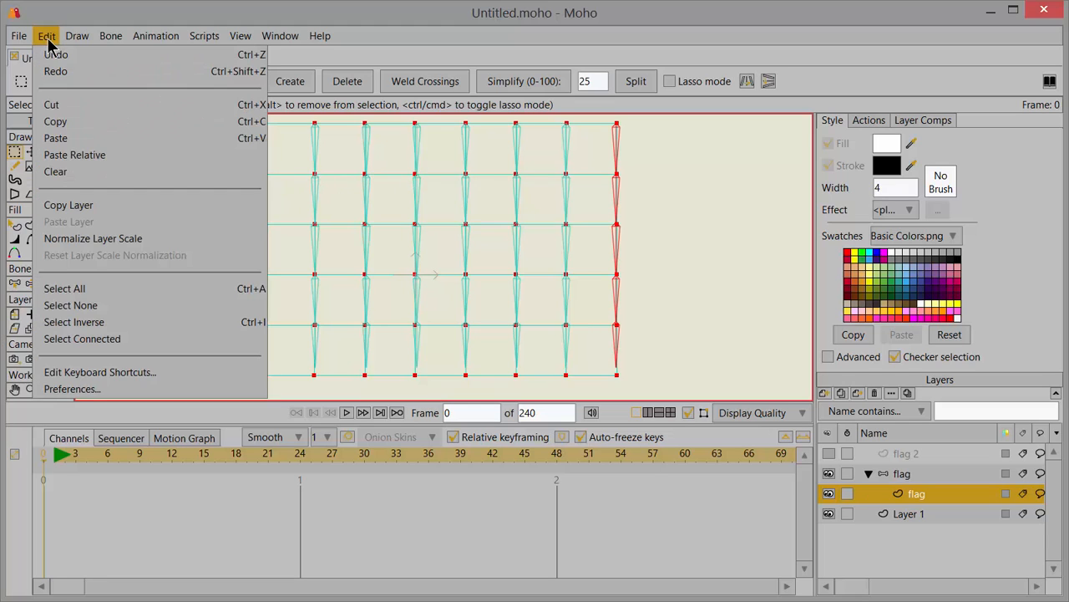
pyautogui.click(142, 293)
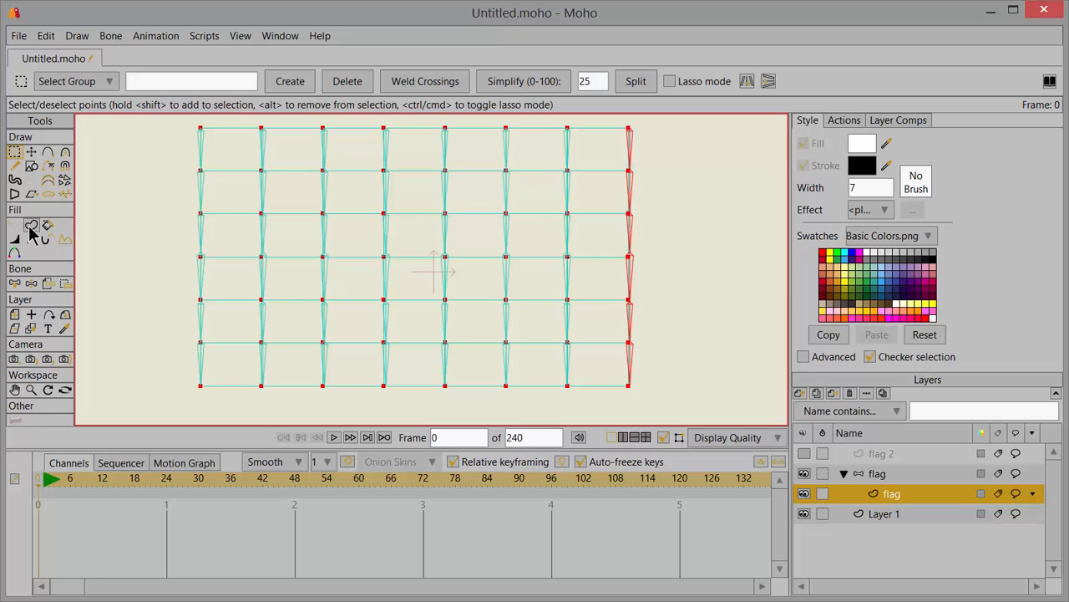
pyautogui.click(31, 227)
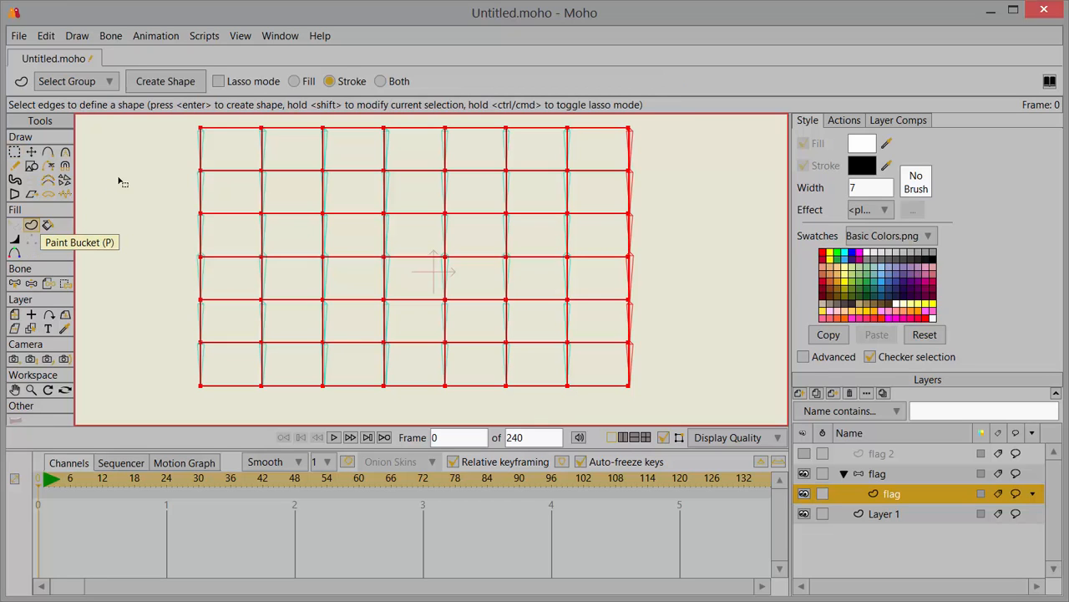
pyautogui.click(296, 81)
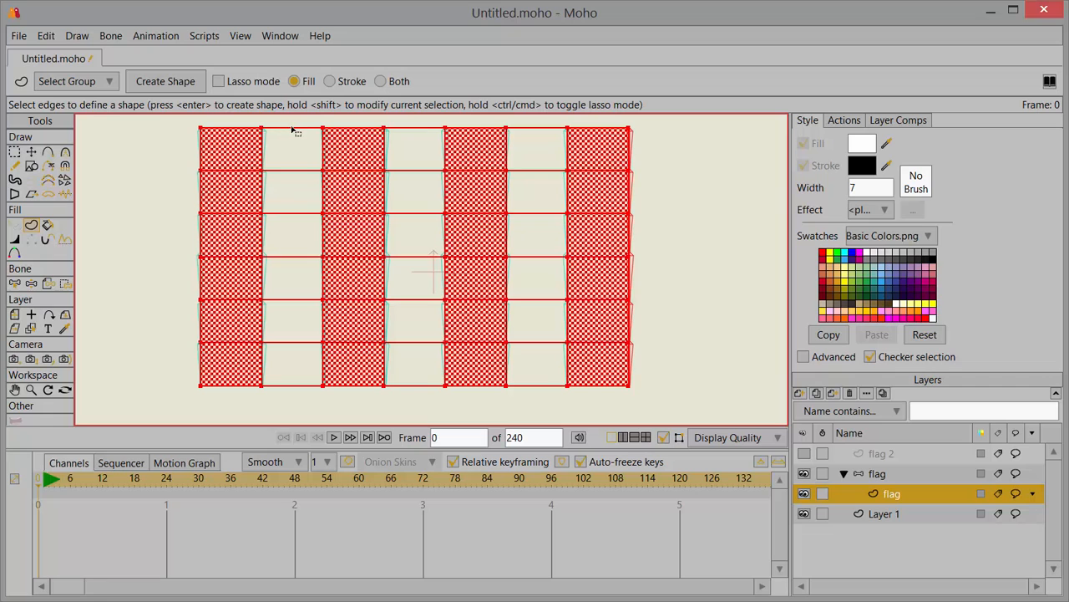
pyautogui.hotkey('ctrl', 'a')
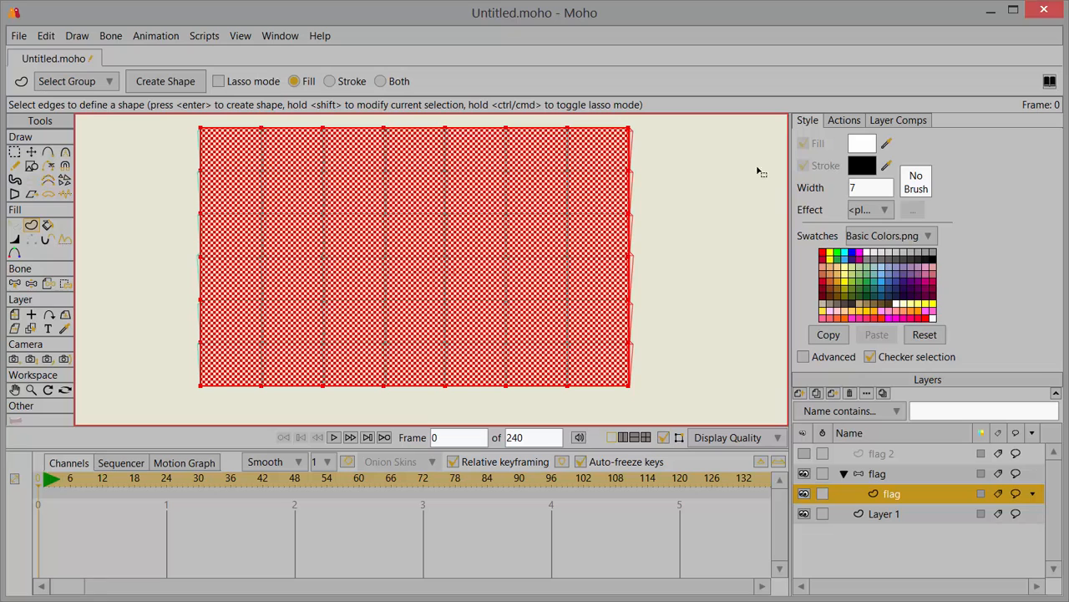
# Step: Set the fill colour to light green 8DFF7E and create the filled shape over the whole grid
pyautogui.click(867, 148)
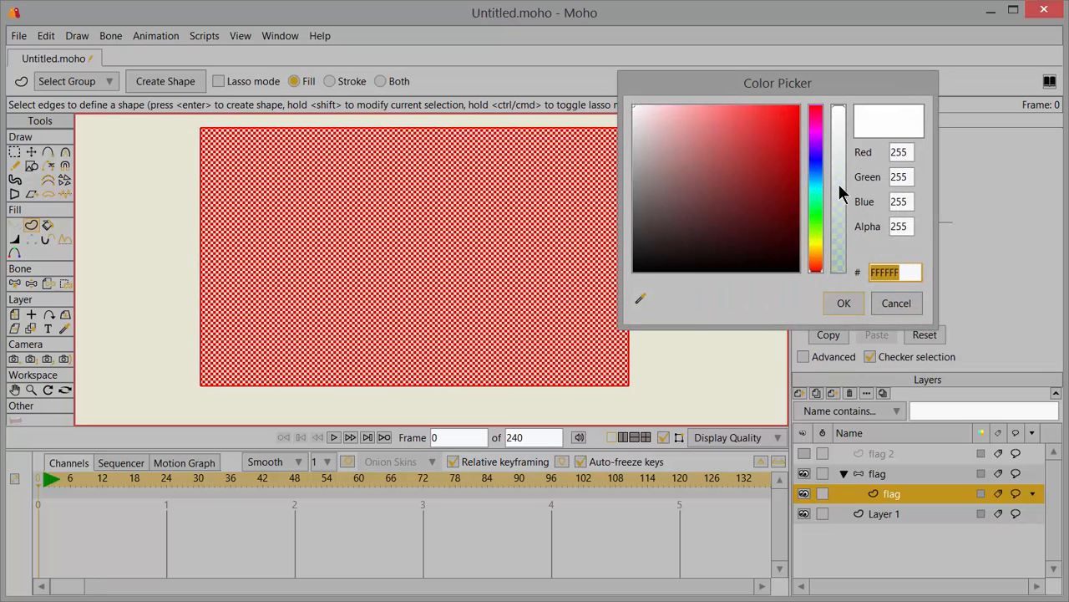
pyautogui.moveTo(817, 199); pyautogui.dragTo(819, 219)
pyautogui.moveTo(764, 155); pyautogui.dragTo(718, 107)
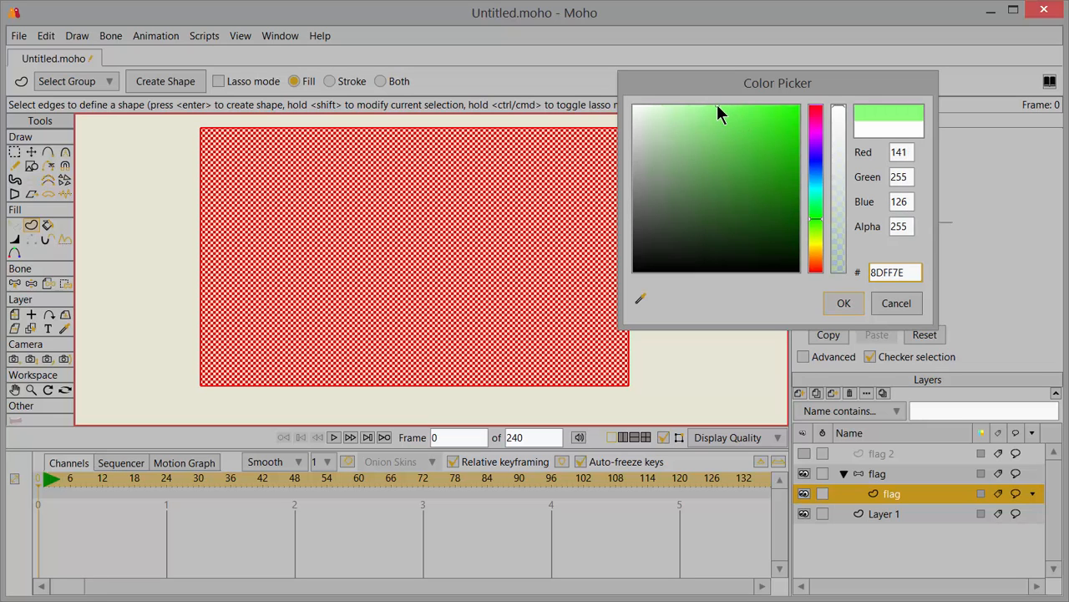
pyautogui.click(841, 302)
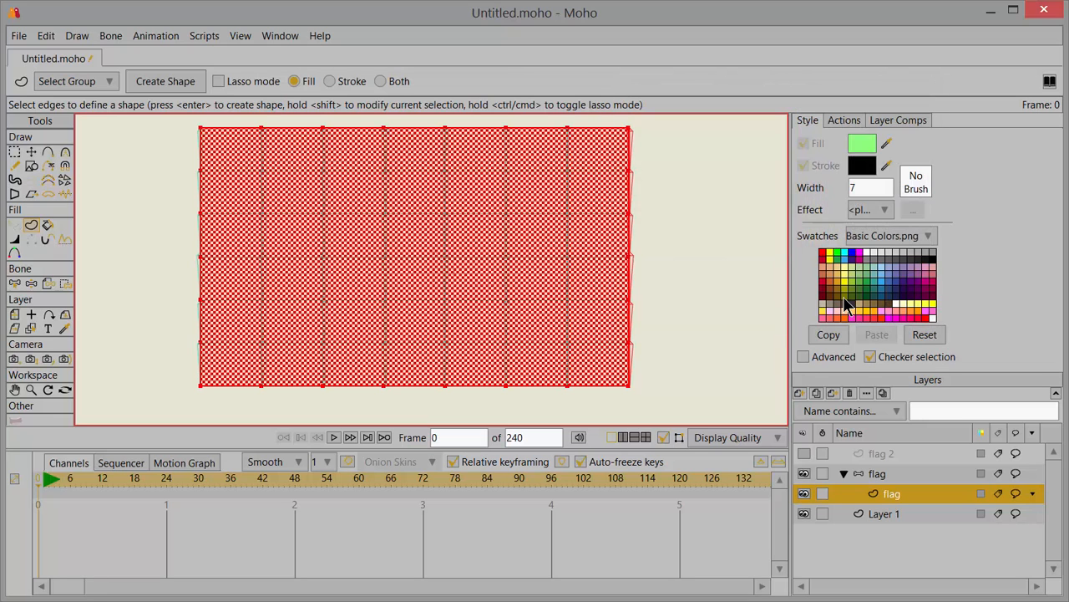
pyautogui.click(153, 81)
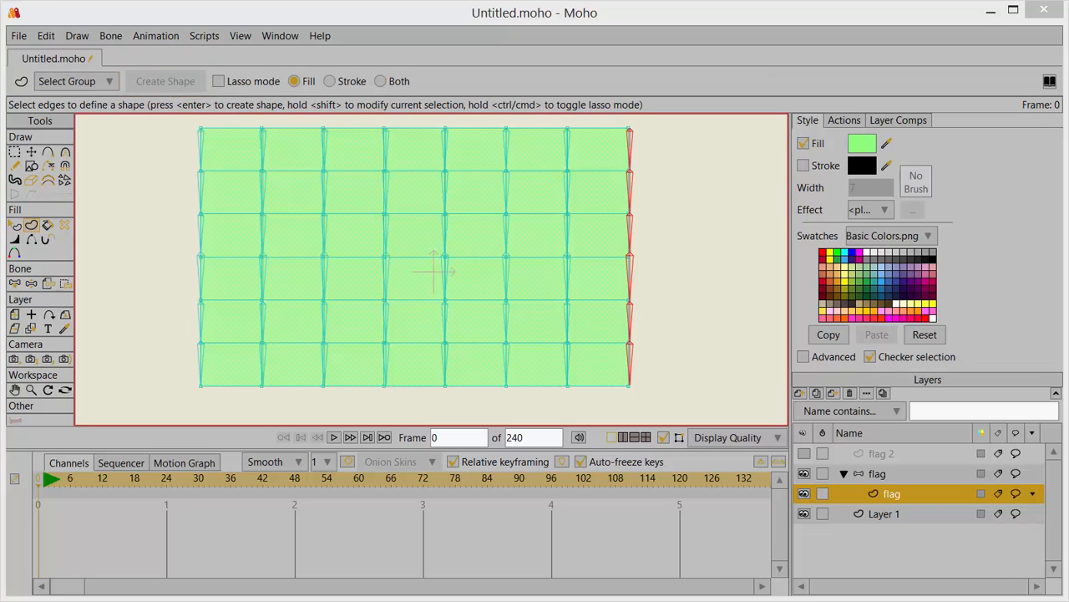